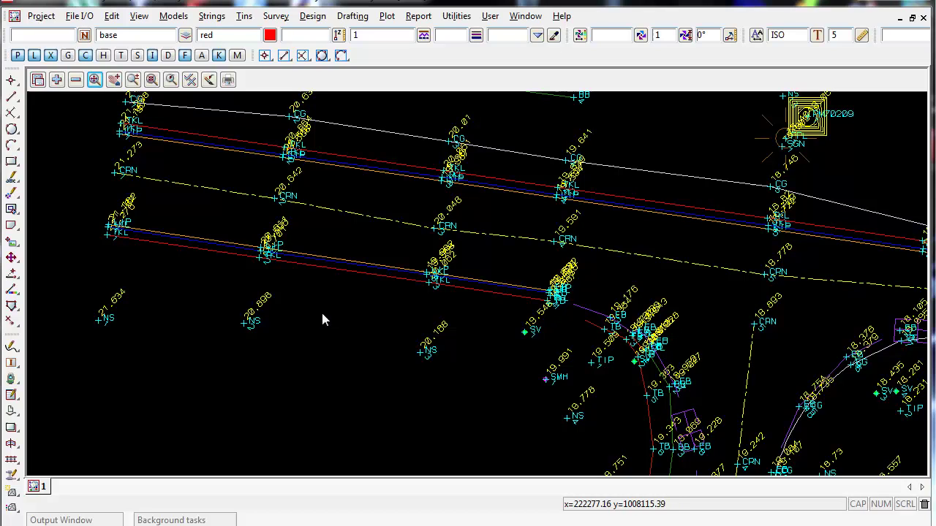
Open the Survey menu's Edit submenu to reveal the Field data option
click(275, 15)
mouse_move(316, 141)
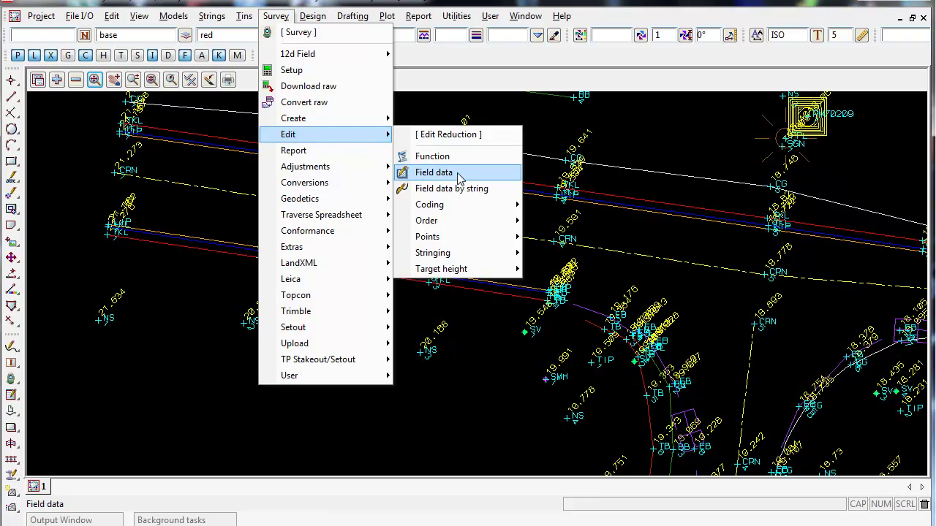
Open field data editing for the Survey Day 1 function chosen from the function list
click(433, 172)
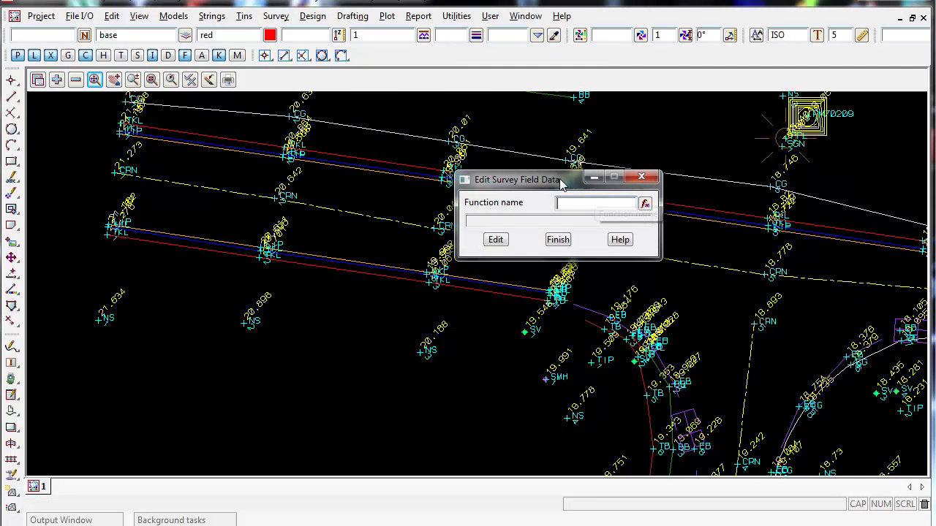
drag(527, 183, 284, 143)
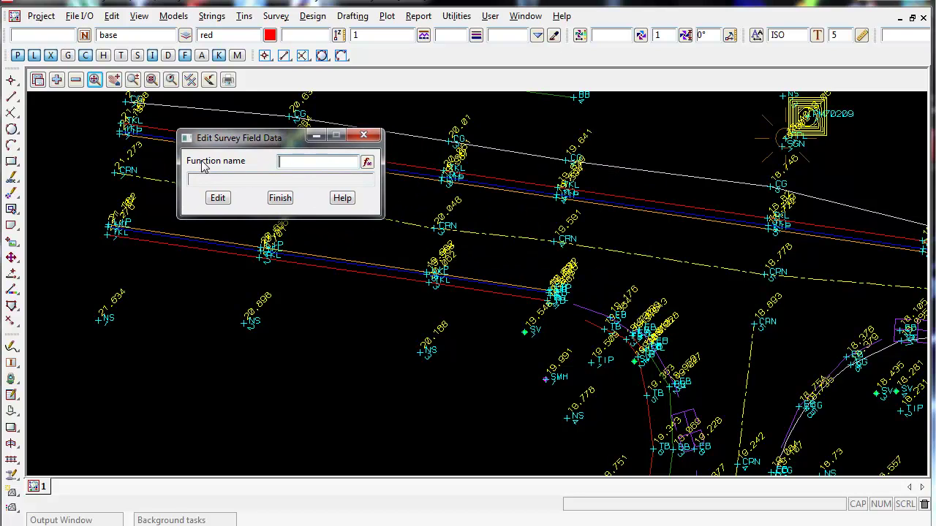
click(368, 163)
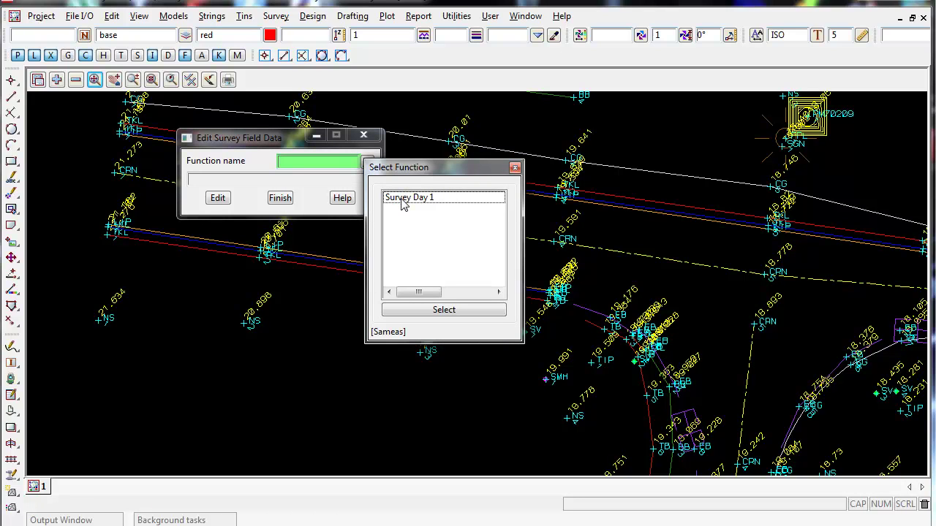
click(403, 199)
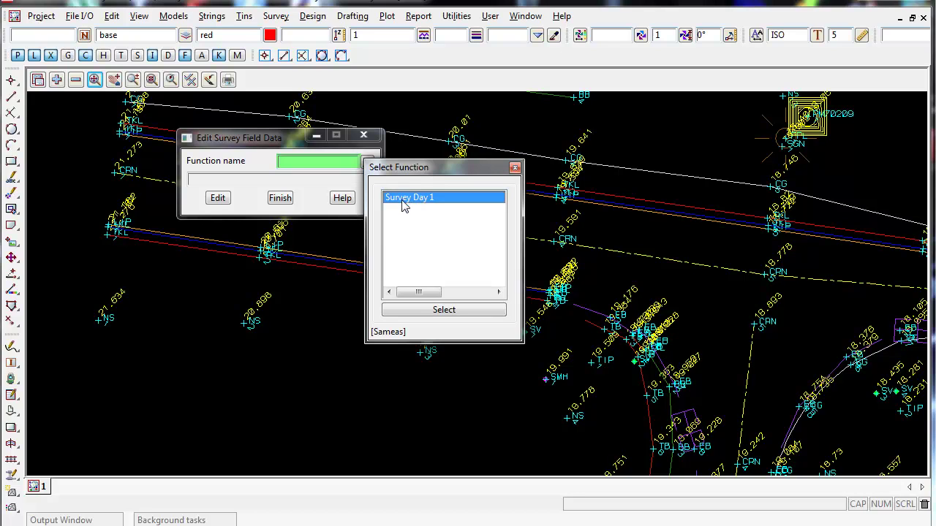
click(443, 310)
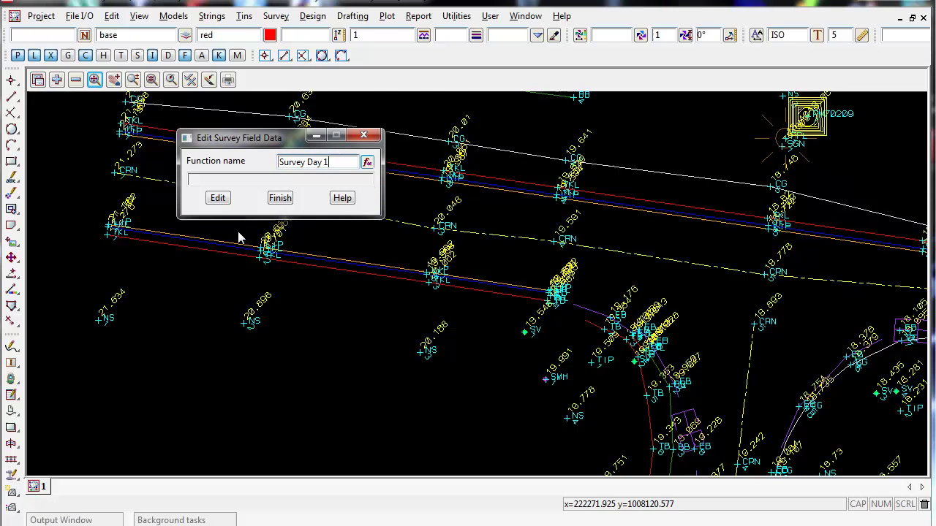
click(219, 204)
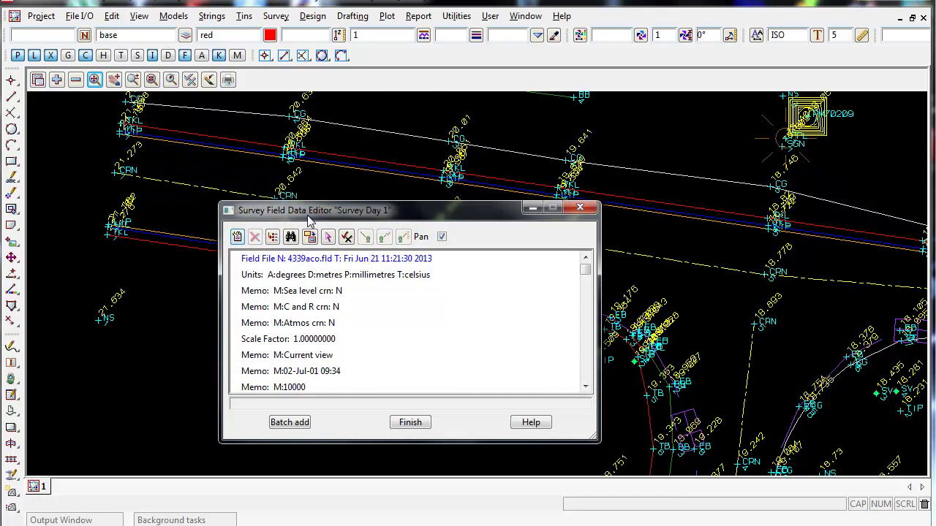
Scroll the editor down to the measurement rows and select the point 1018 record
drag(315, 215, 354, 126)
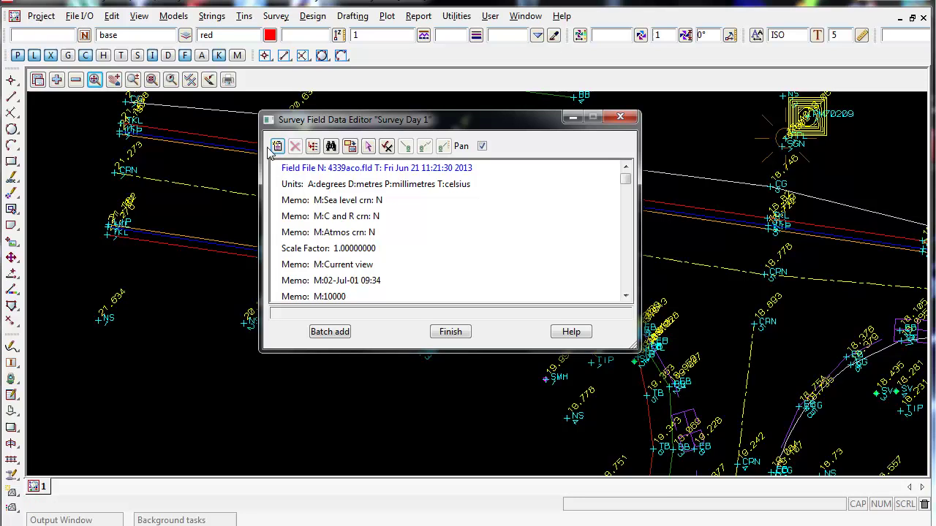
drag(626, 178, 626, 190)
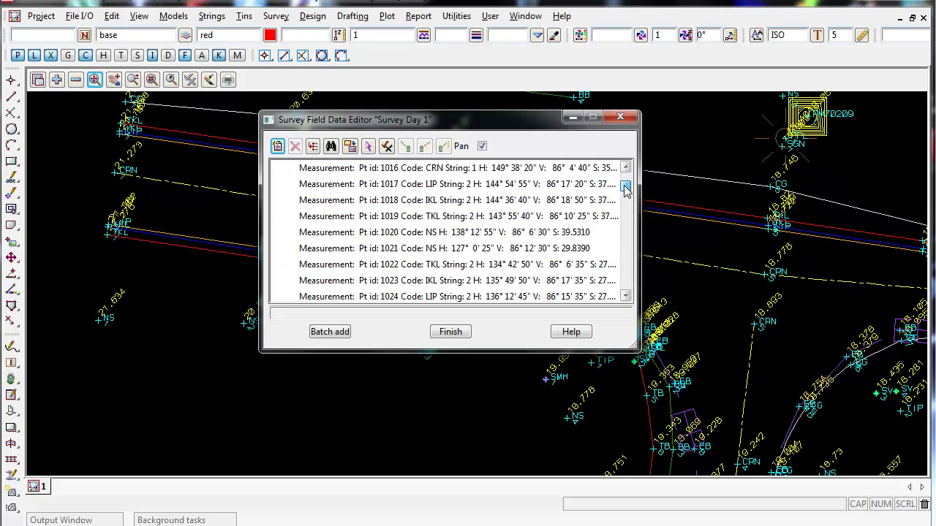
click(370, 204)
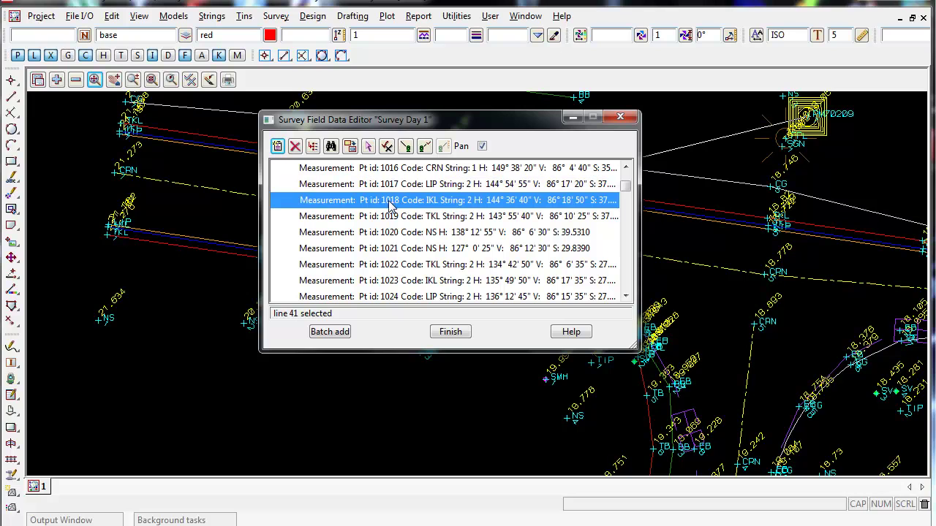
click(393, 185)
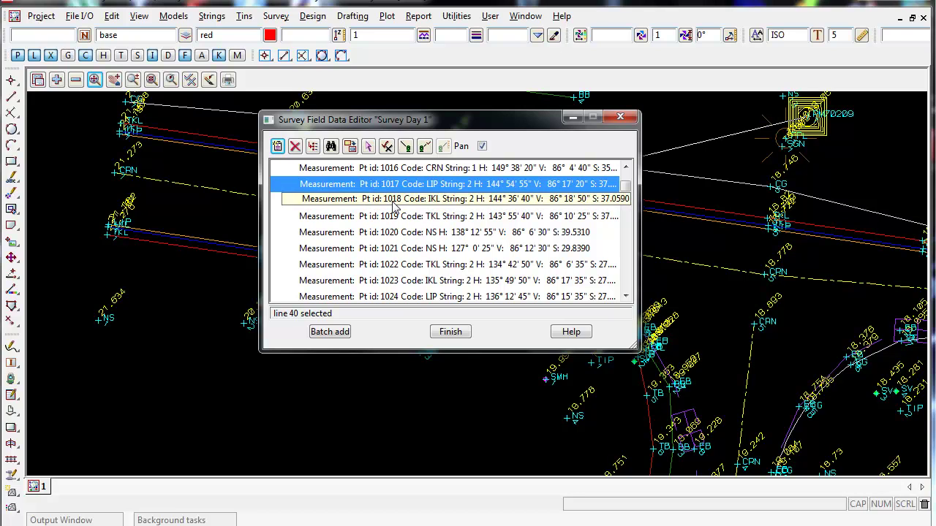
click(391, 202)
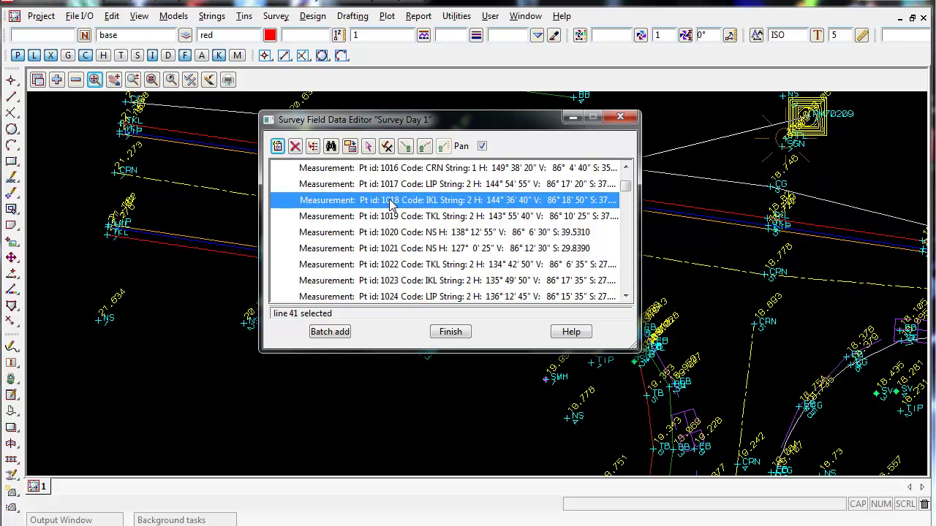
Insert a new command above point 1018, keeping Measurement EDM (opcode 7) as its type
click(278, 147)
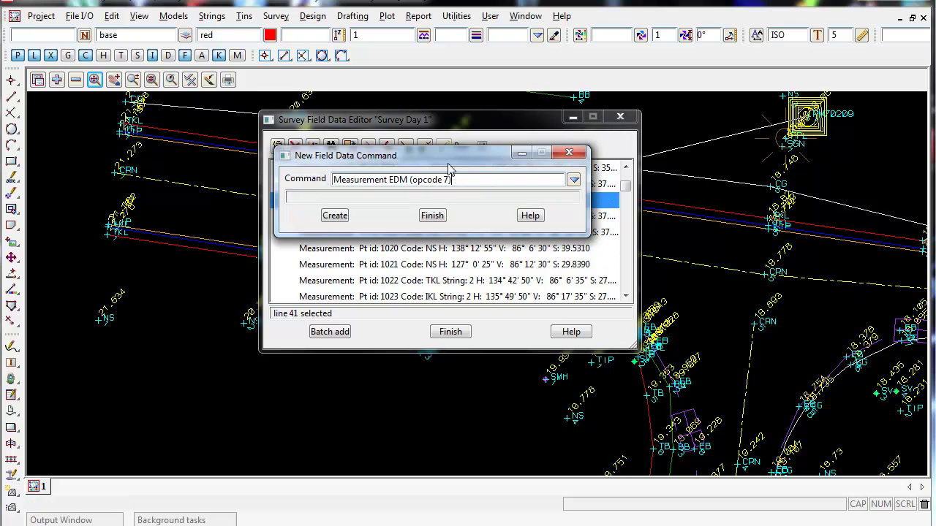
drag(448, 155, 341, 148)
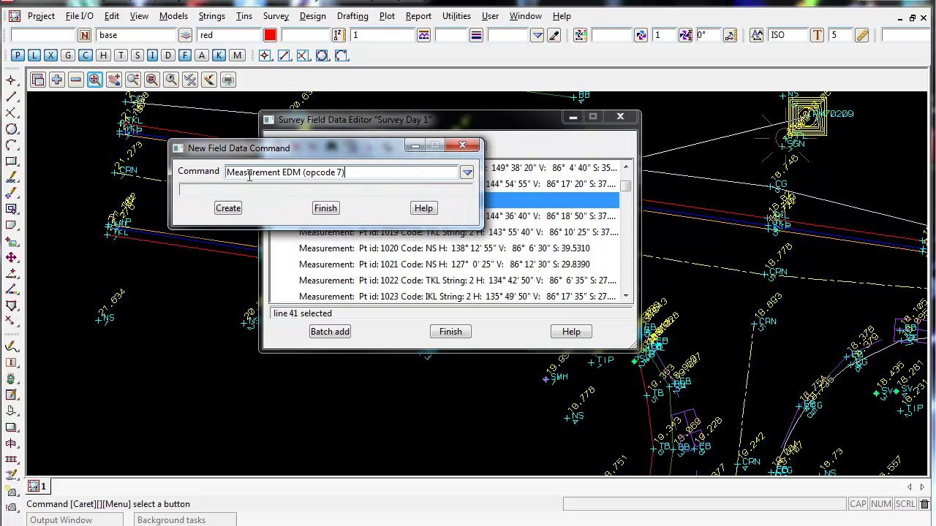
key(Return)
click(467, 174)
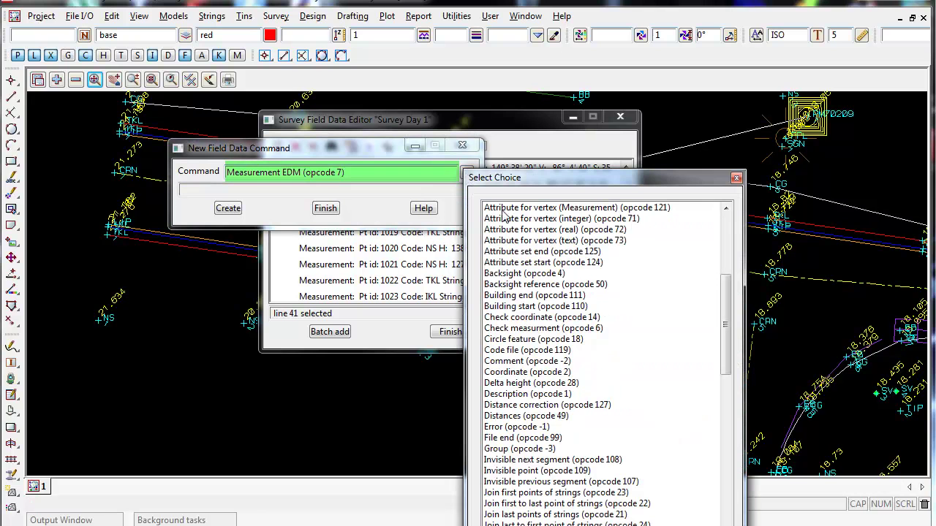
drag(732, 293, 729, 233)
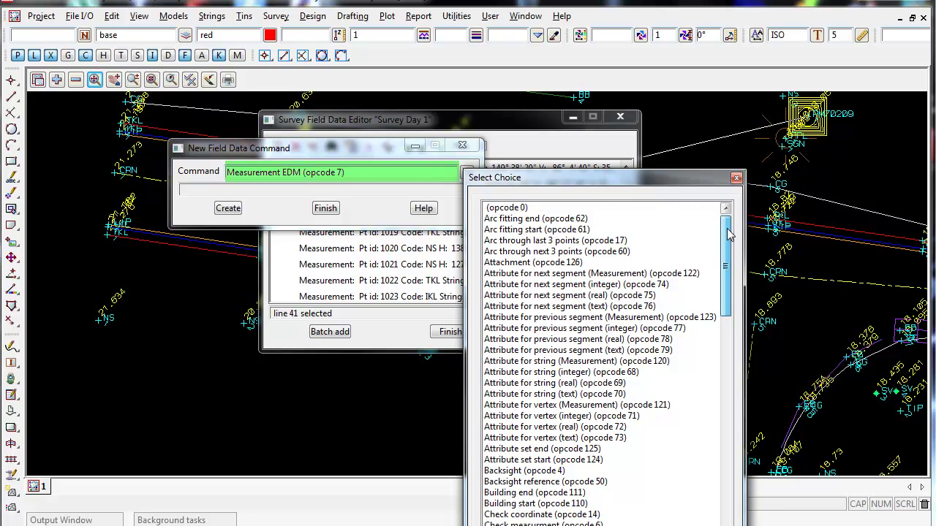
click(736, 178)
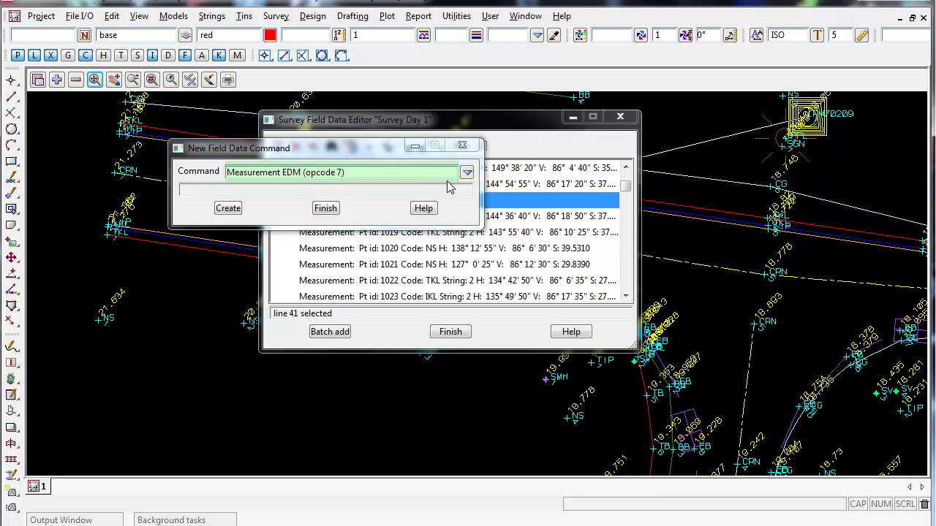
click(462, 146)
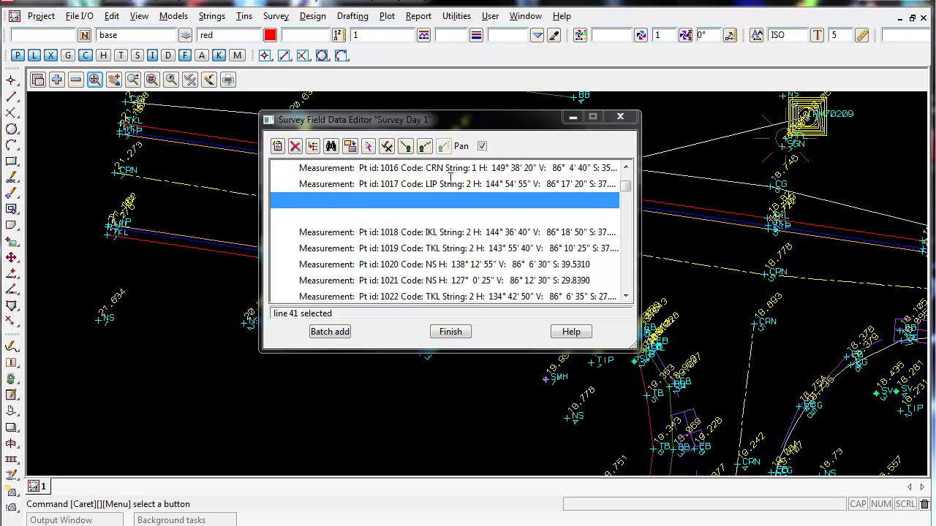
Create a new EDM Measurement entry and load point 1017's readings into its form
click(278, 146)
click(335, 214)
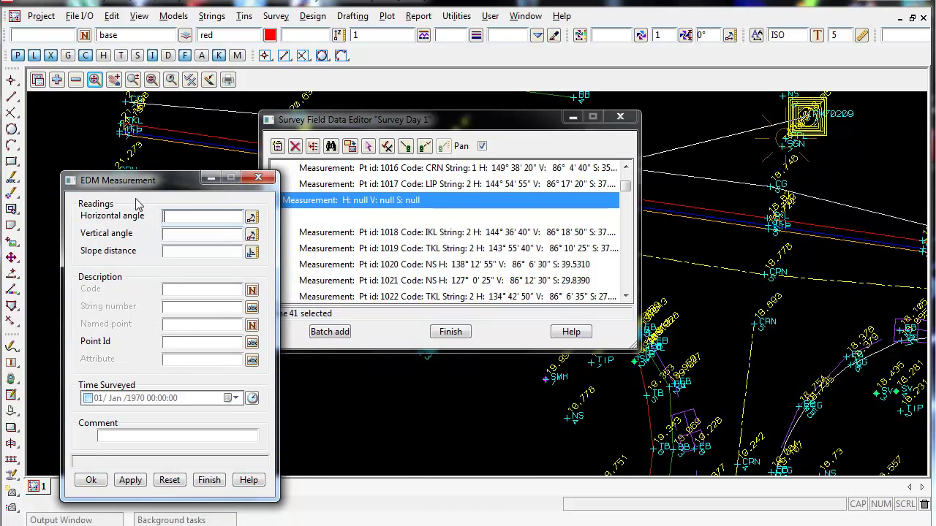
click(183, 216)
text(6666)
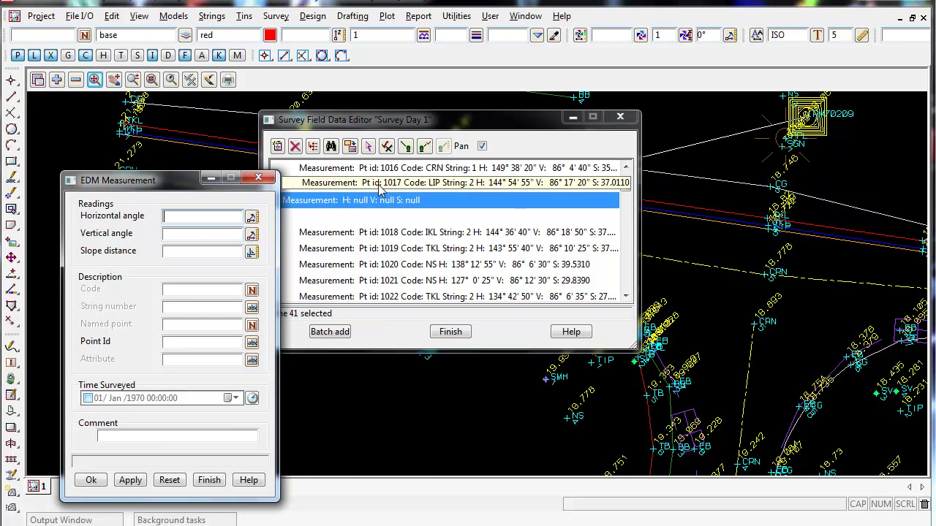
click(408, 184)
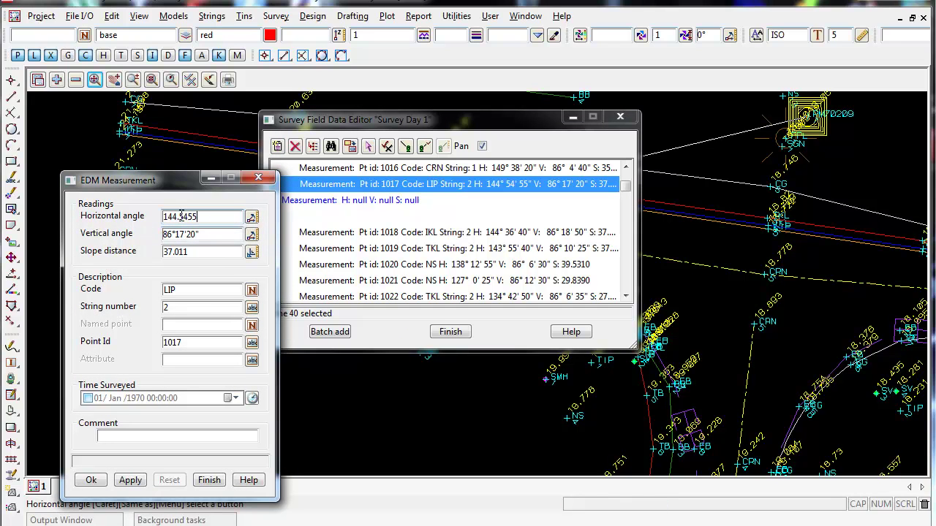
Step through the angle, code and string fields, then apply and finish the measurement
double_click(203, 216)
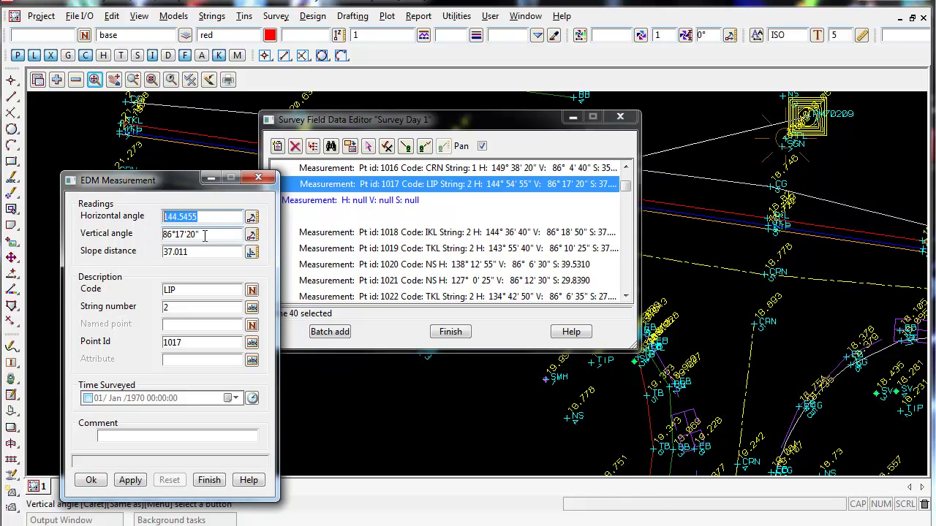
key(Tab)
key(Tab)
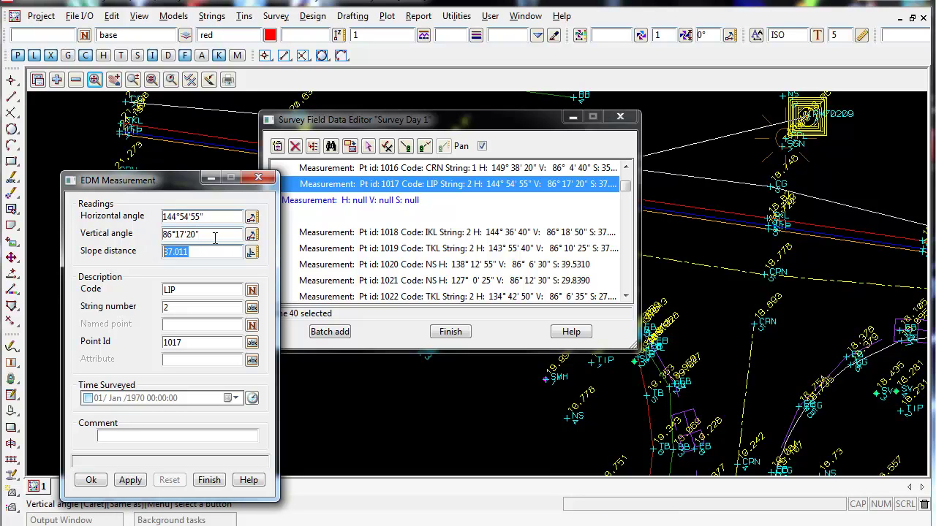
key(shift+Tab)
click(183, 290)
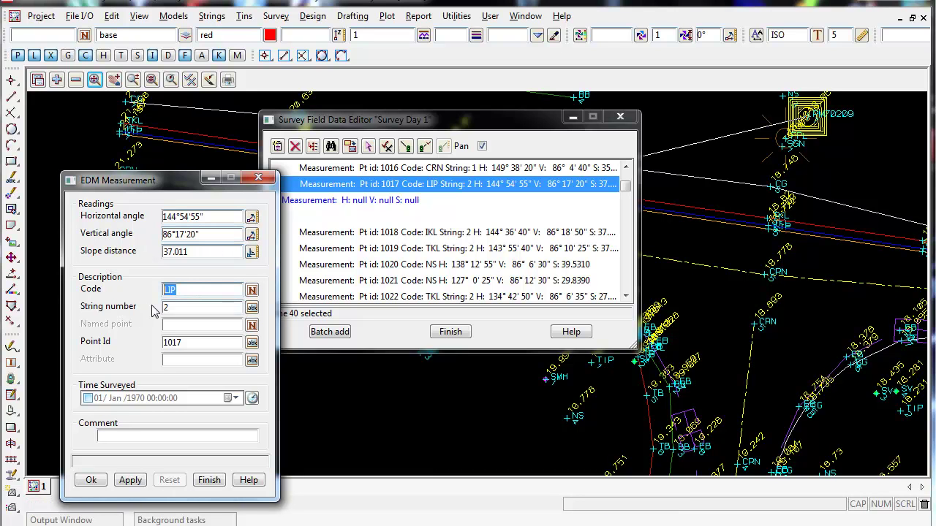
click(182, 308)
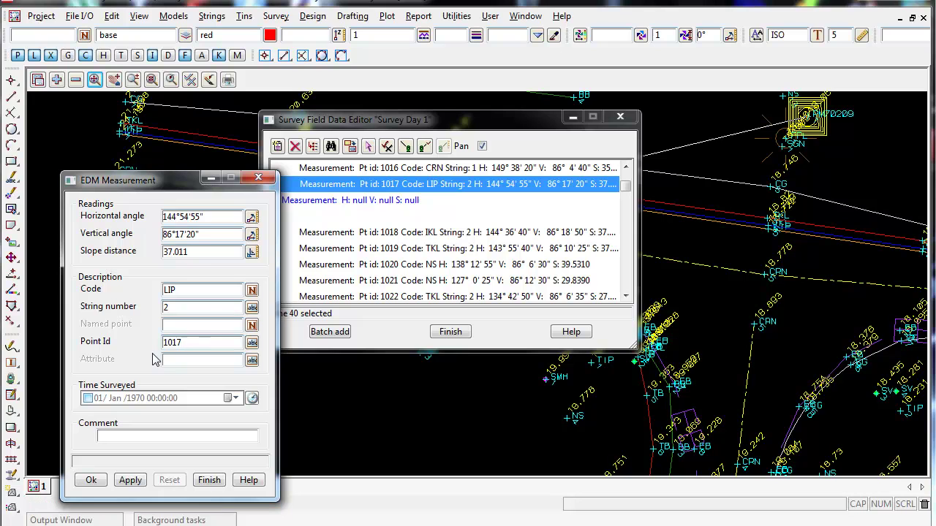
click(129, 479)
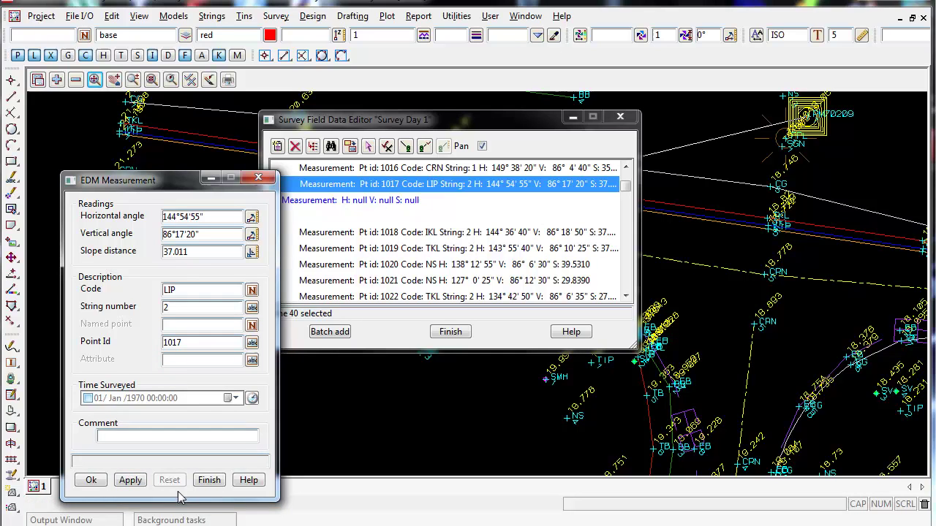
click(209, 479)
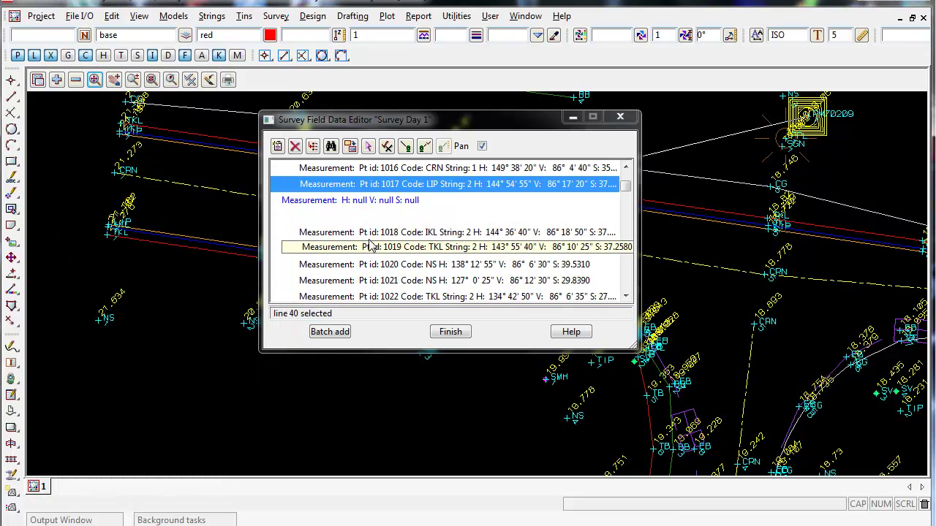
Delete the null measurement entry and leftover blank row, then select the Pt id 1019 line
click(381, 203)
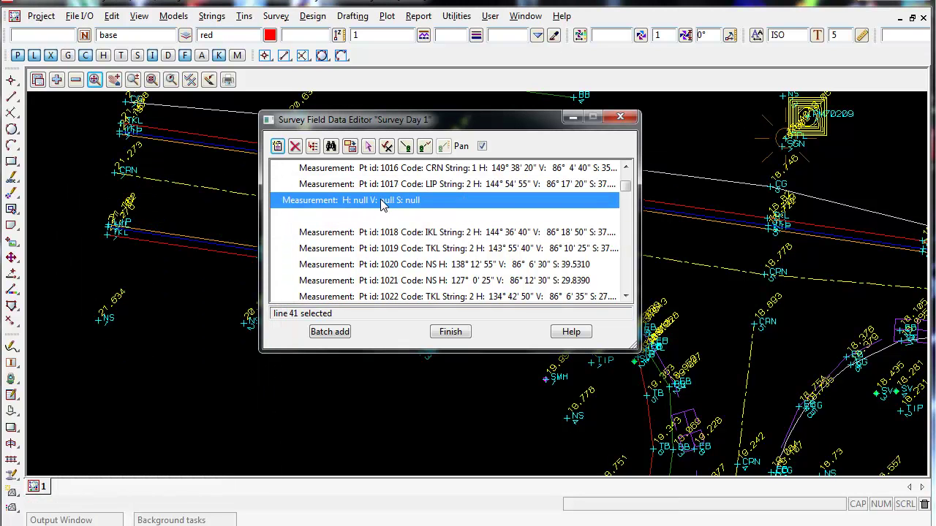
click(295, 146)
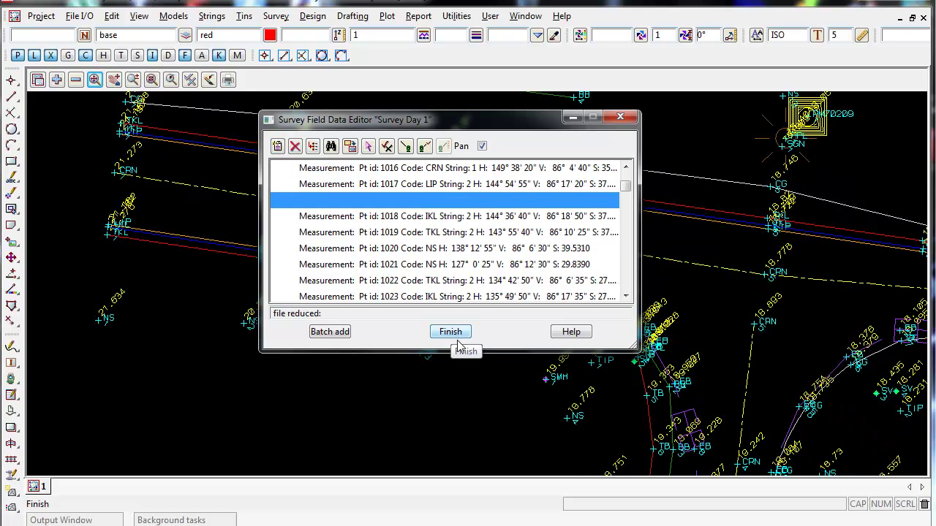
click(368, 217)
click(370, 200)
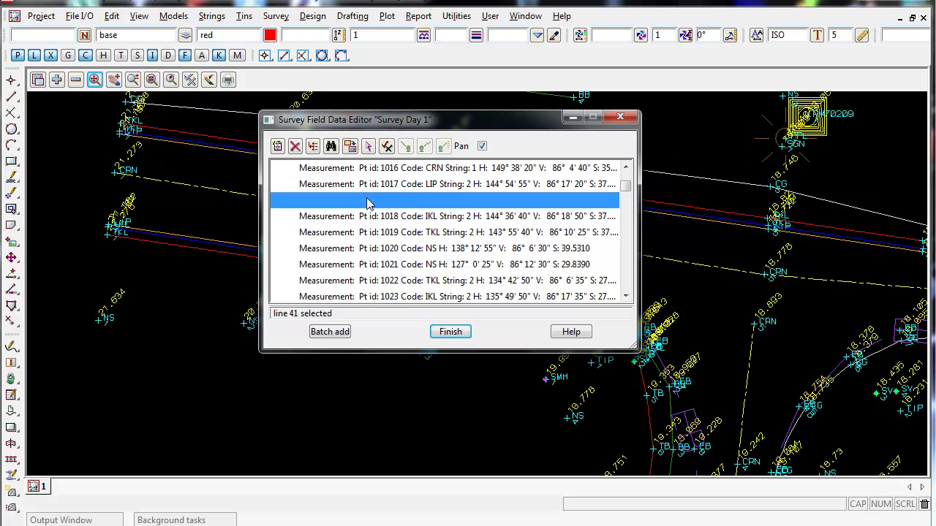
click(295, 146)
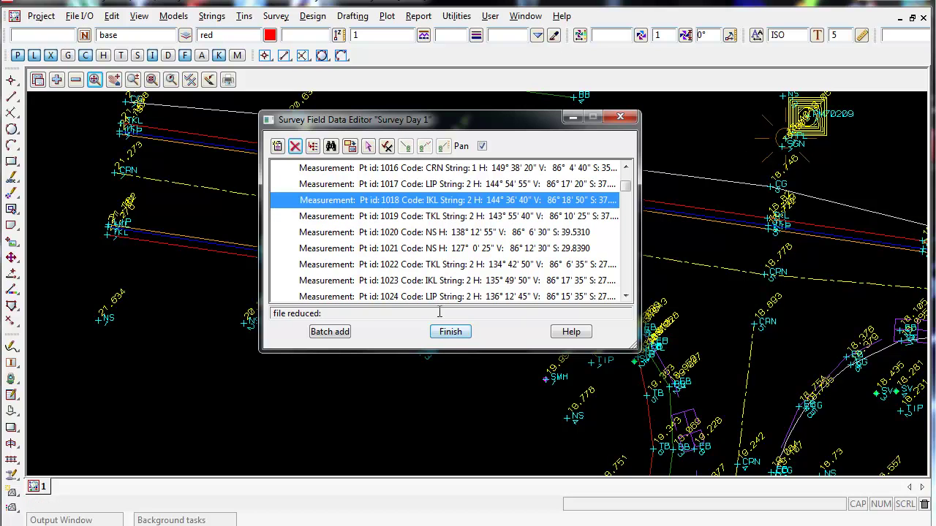
click(313, 149)
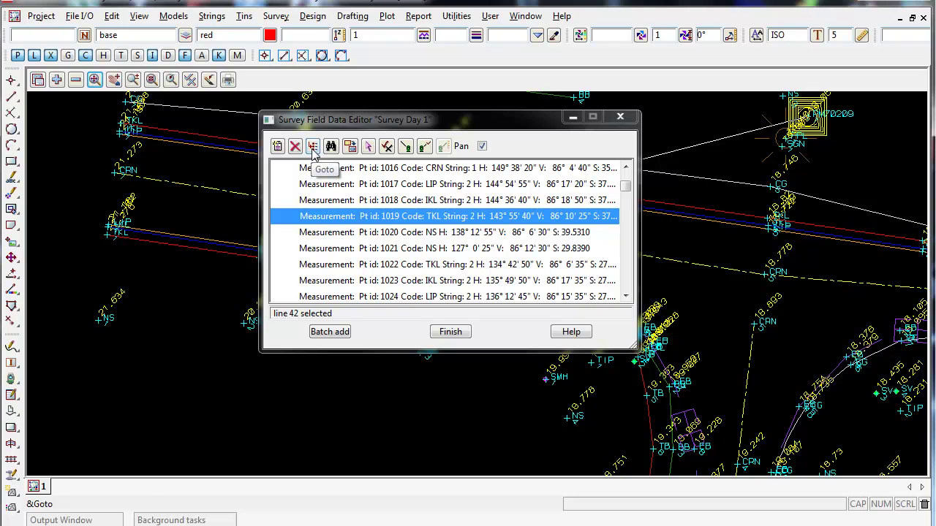
Bring up the Goto line tool and check line numbers for measurements 1017 to 1021
click(312, 147)
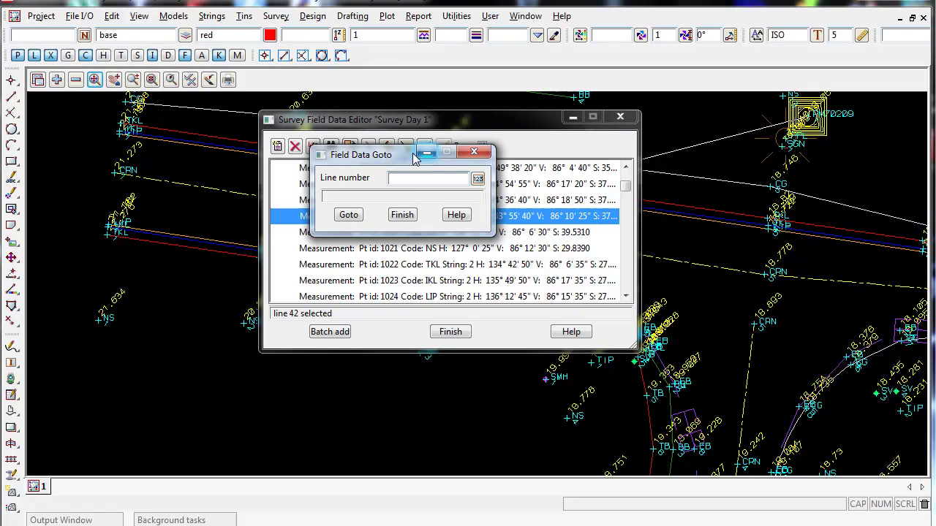
drag(403, 155, 153, 128)
click(161, 148)
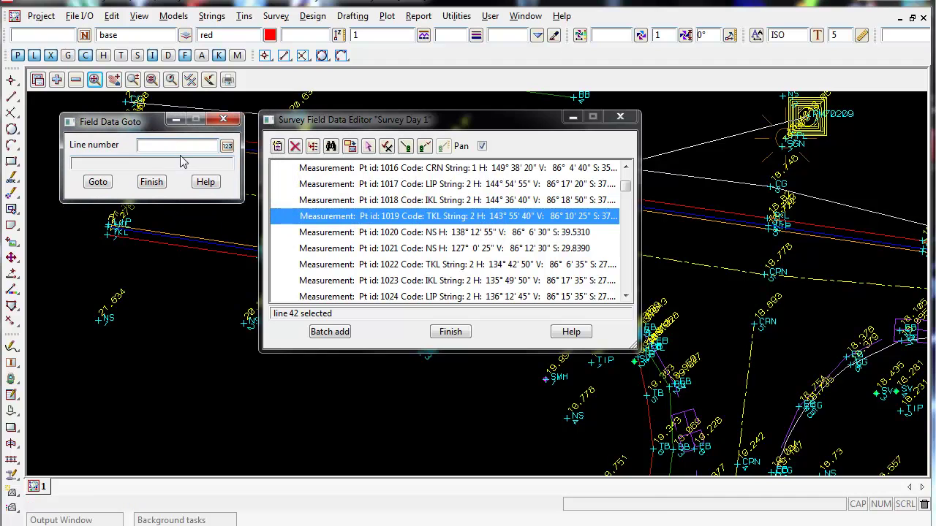
click(380, 248)
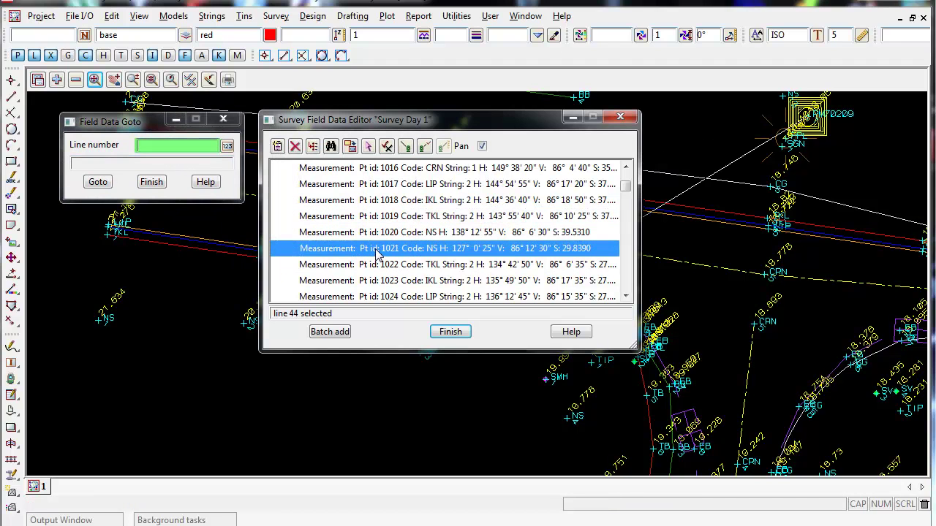
click(381, 234)
click(386, 249)
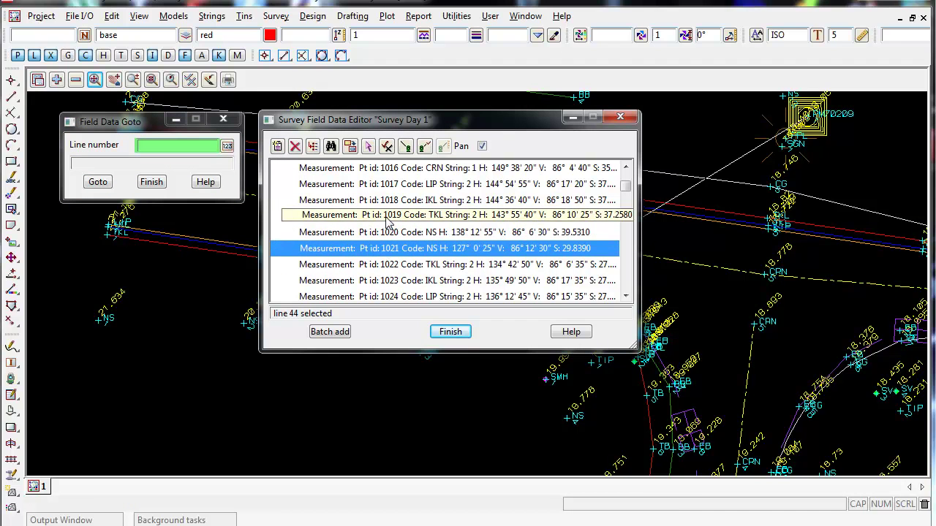
click(386, 216)
click(388, 201)
click(389, 185)
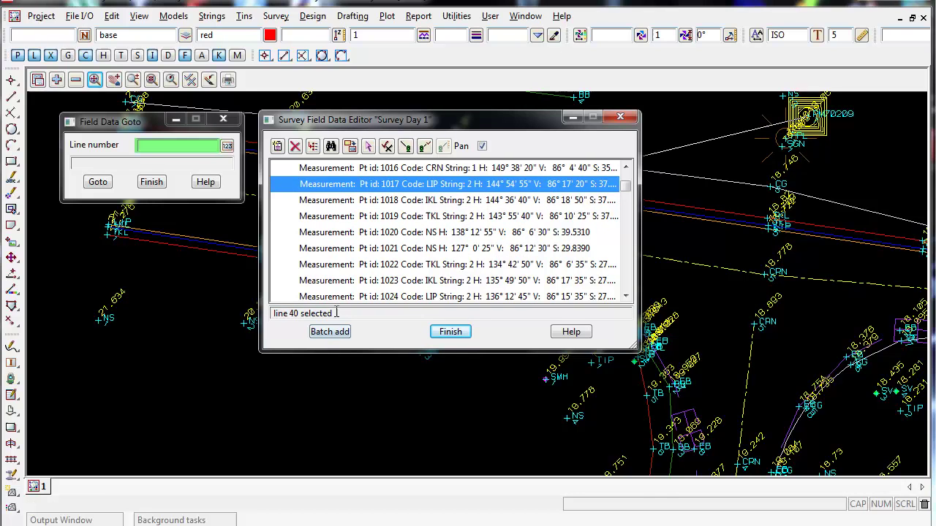
drag(336, 313, 273, 313)
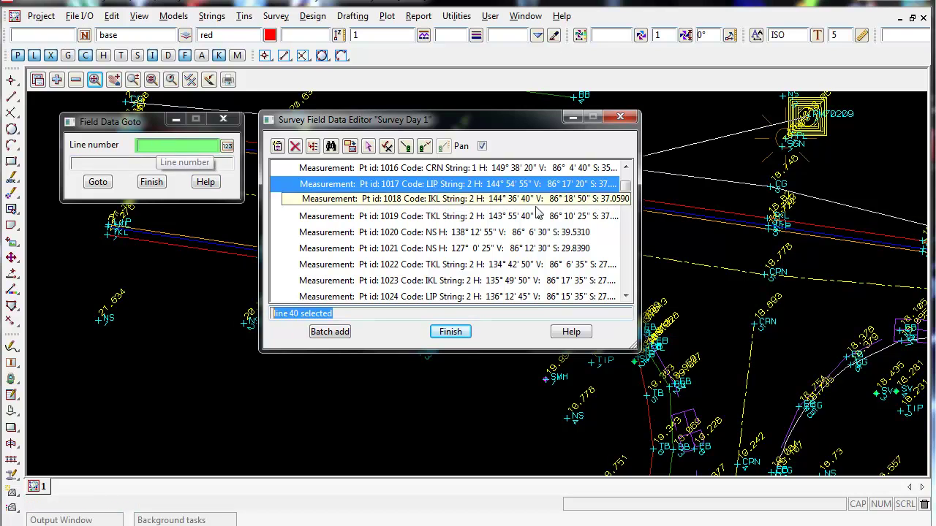
click(626, 168)
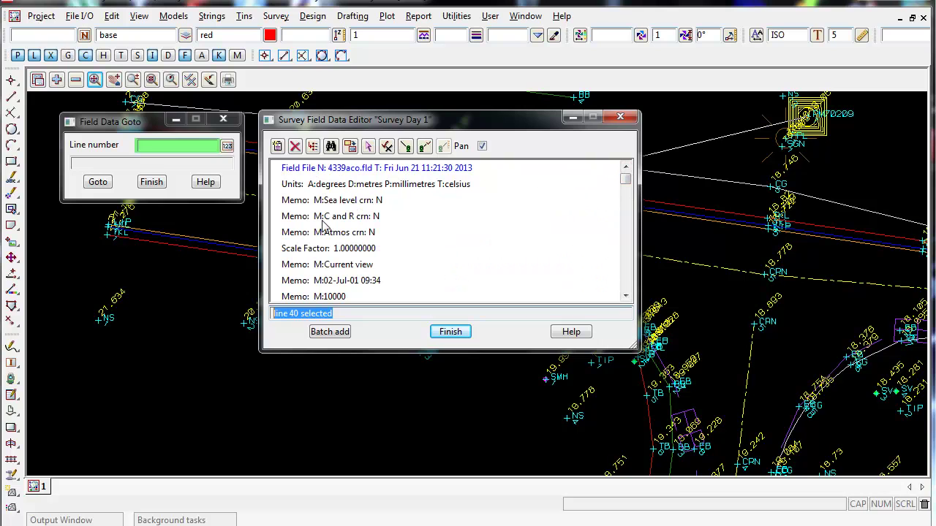
Jump to line 4, add a // toggle line above the Sea level crn memo, and close Goto
click(175, 145)
text(4)
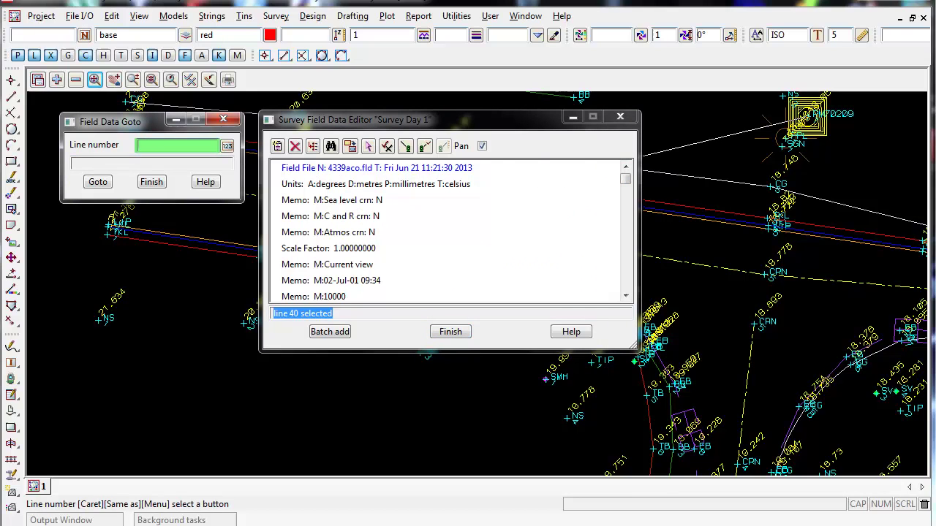
click(98, 184)
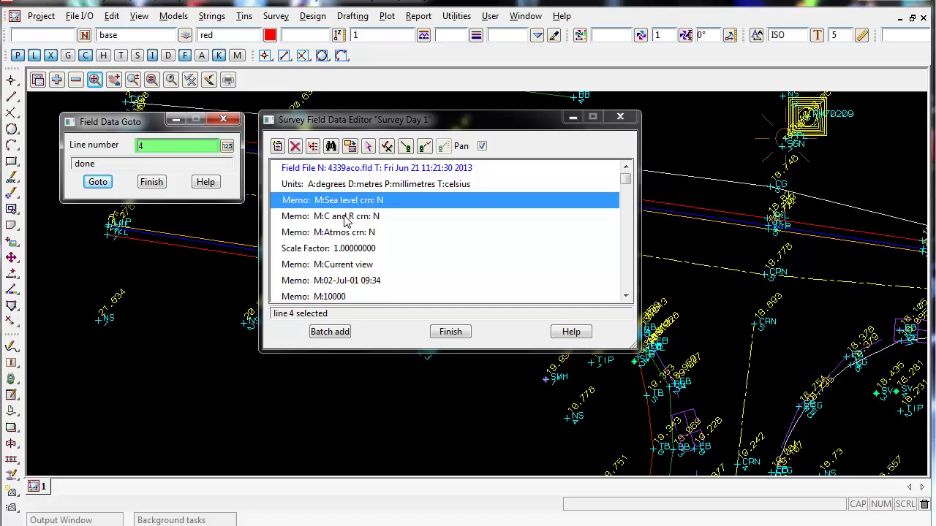
click(386, 147)
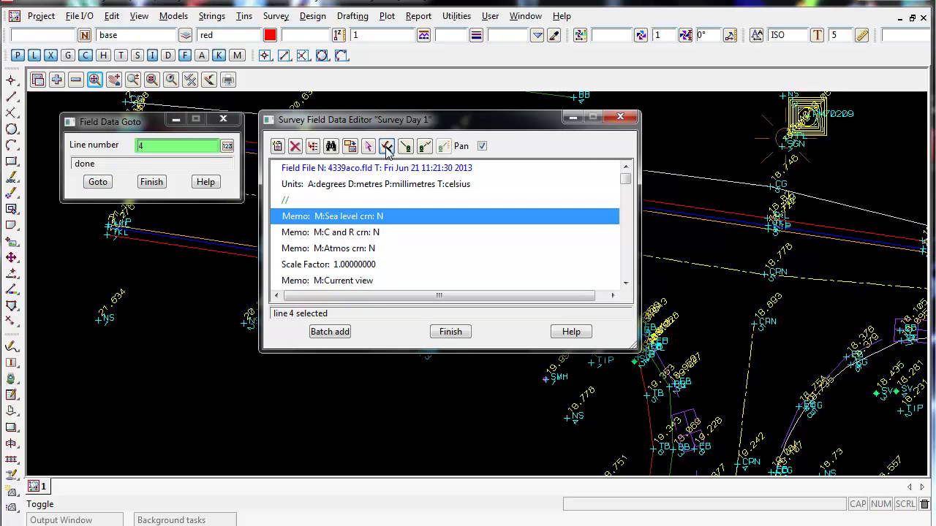
click(304, 205)
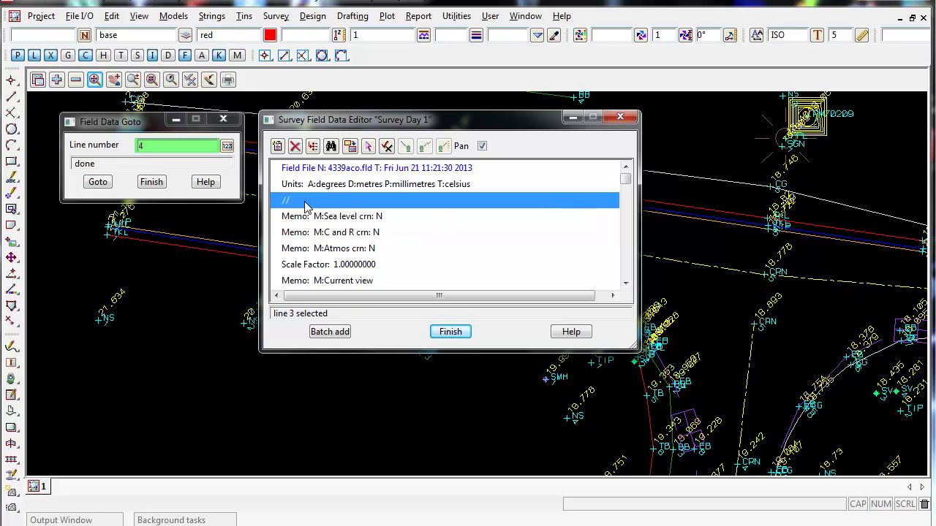
click(157, 146)
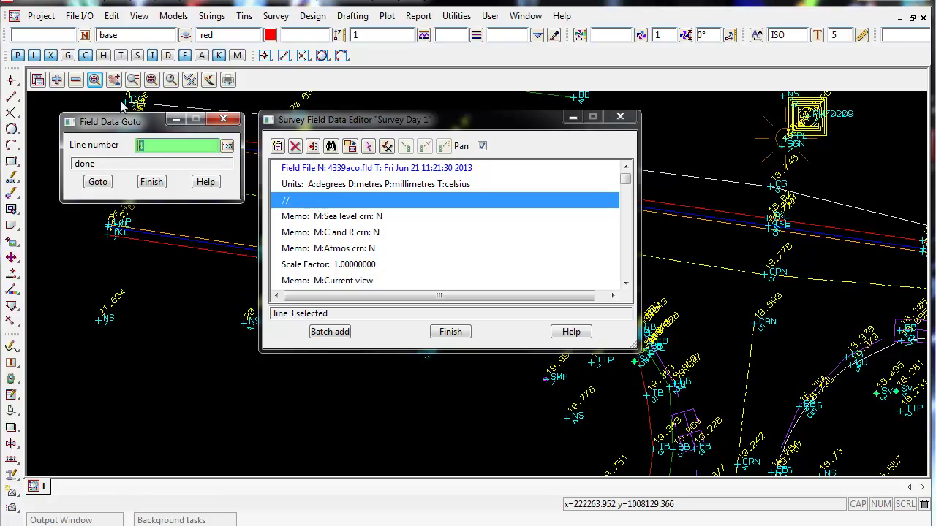
click(151, 182)
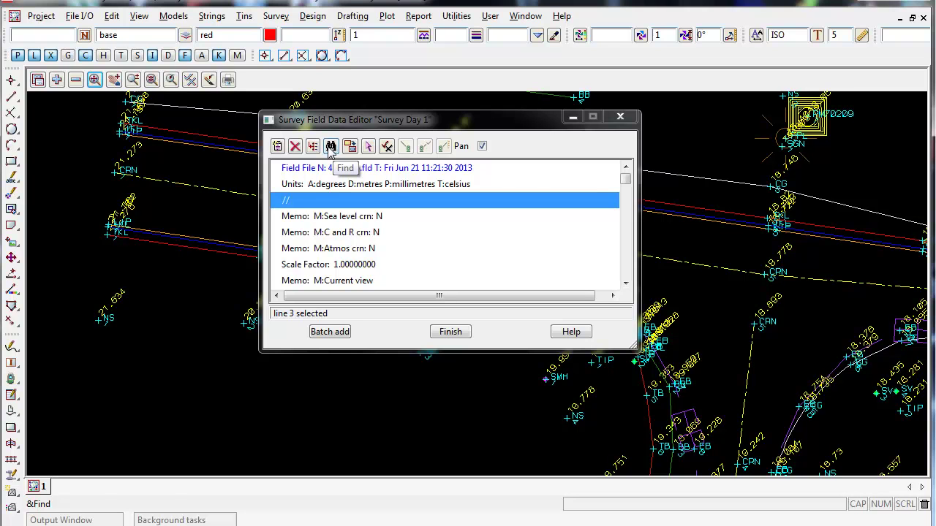
Set up a downward Field Data Find for Target height (opcode 5) records
click(330, 148)
drag(418, 153, 109, 118)
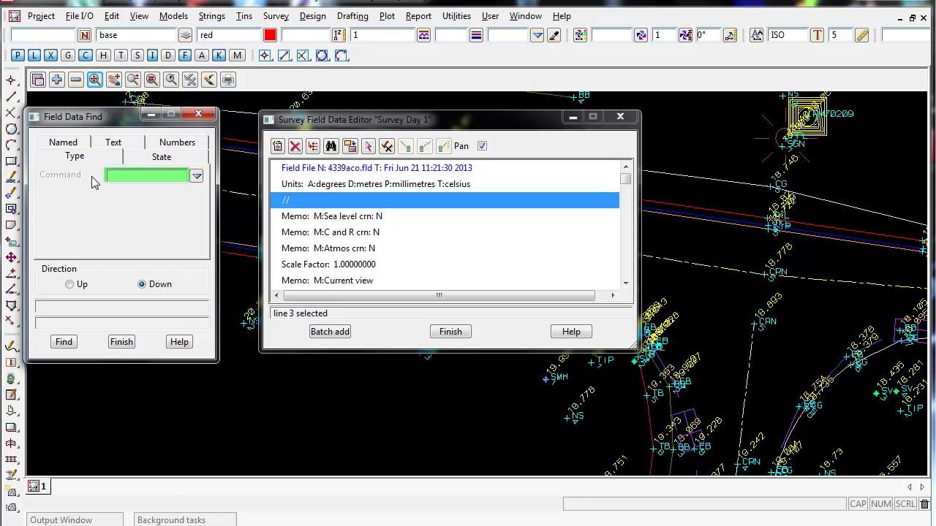
click(197, 178)
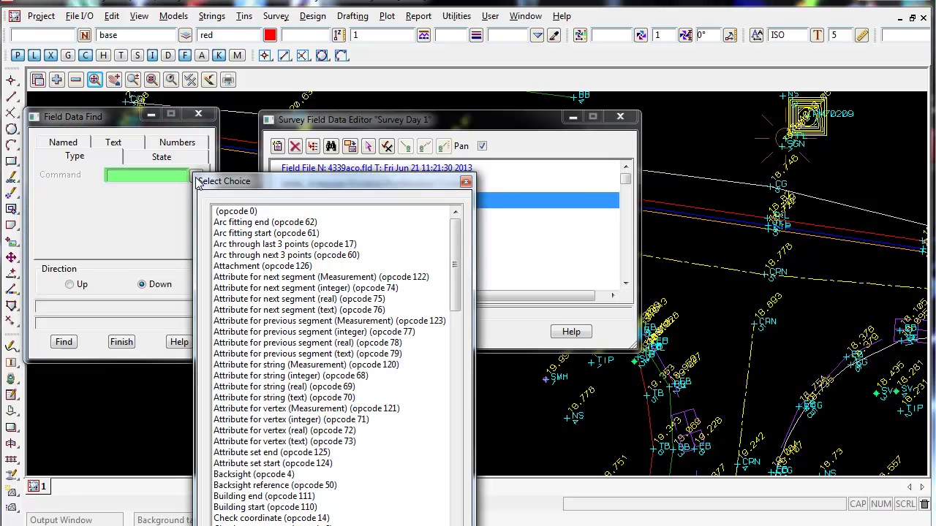
drag(454, 264, 455, 494)
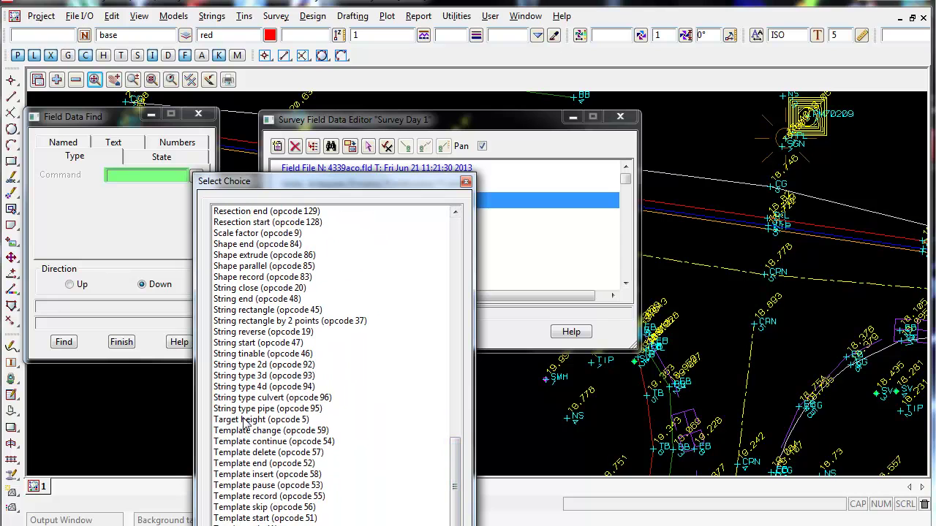
click(245, 421)
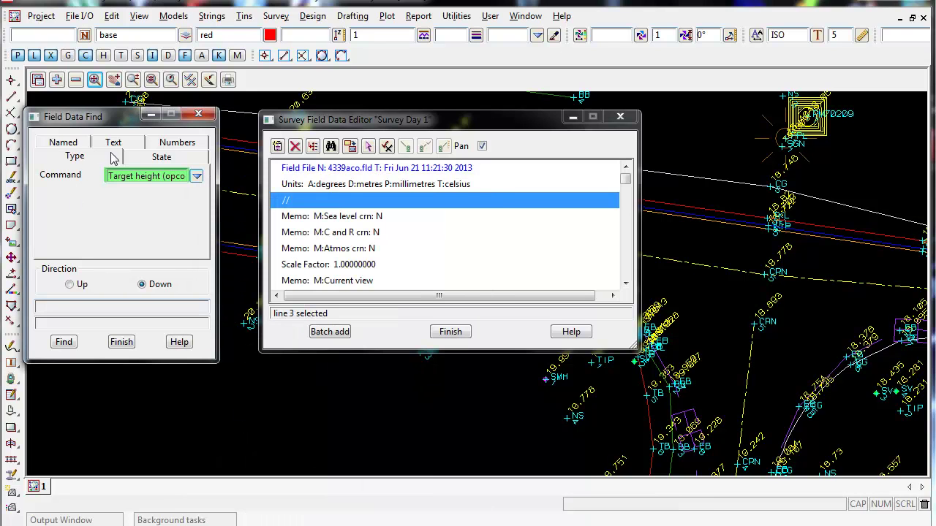
click(141, 285)
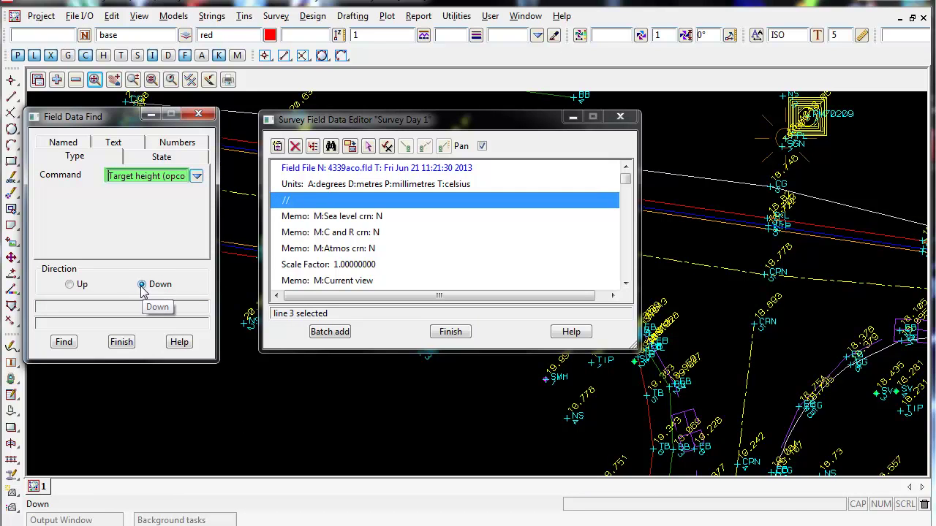
Find Target height records at lines 17 and 19, then search upward back to 17
click(64, 341)
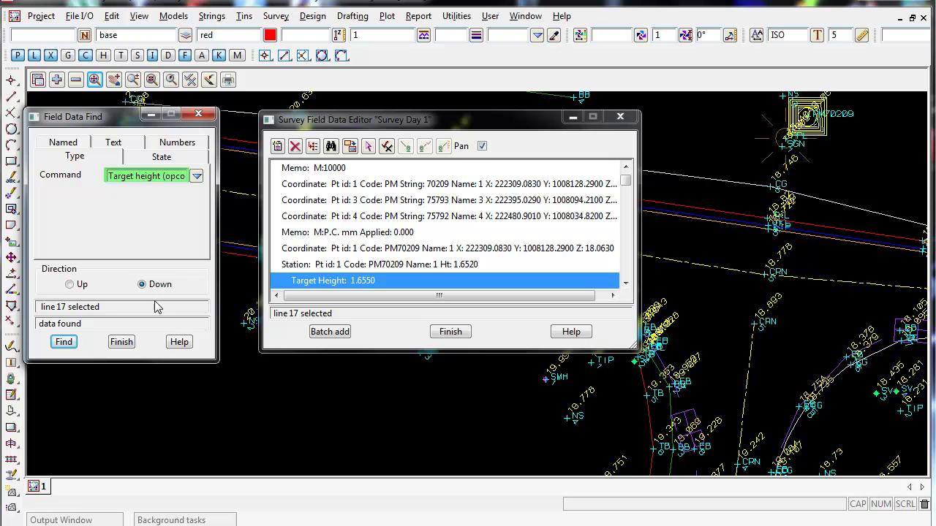
click(63, 342)
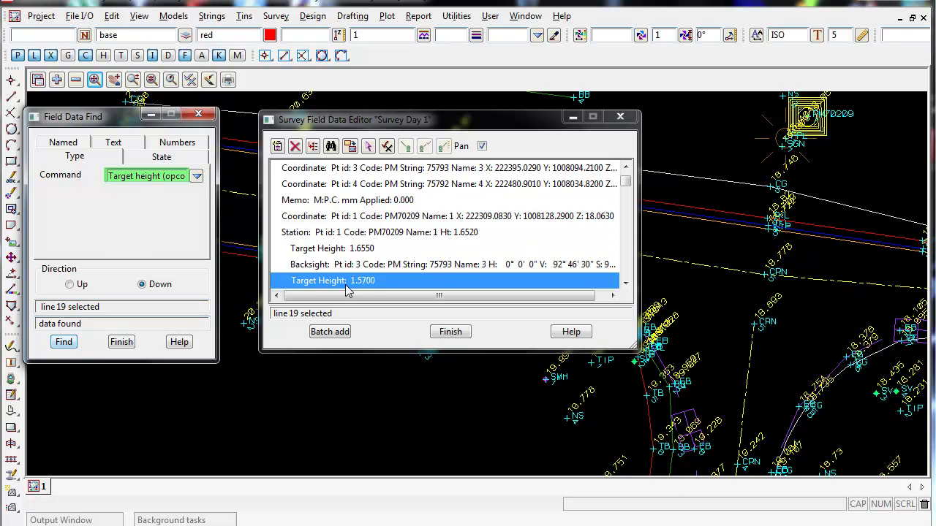
click(70, 284)
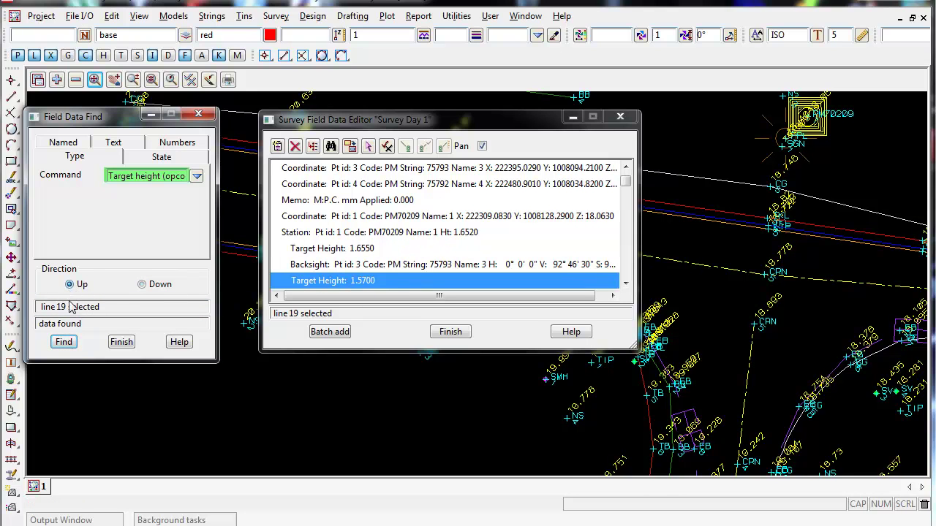
click(68, 343)
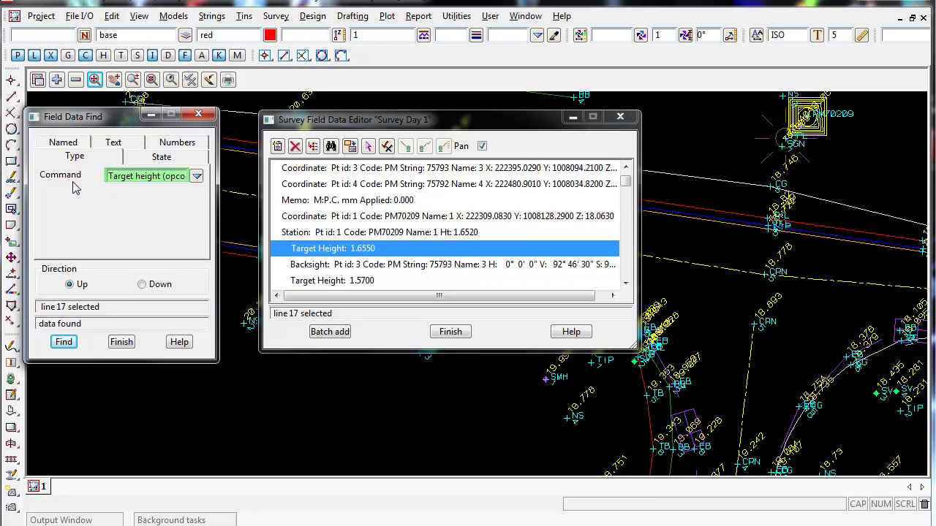
Browse the Numbers and Text tabs, then find Point ID 1010 on the Named tab
click(125, 160)
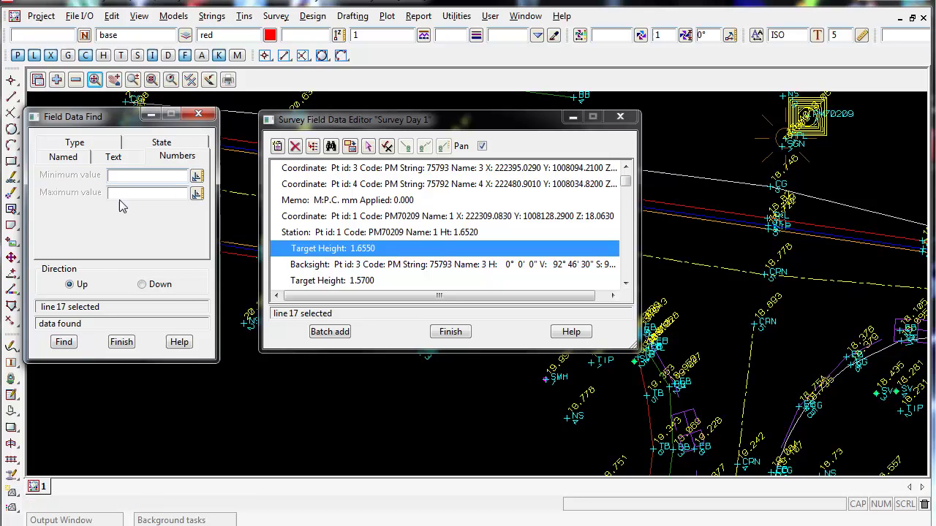
click(113, 161)
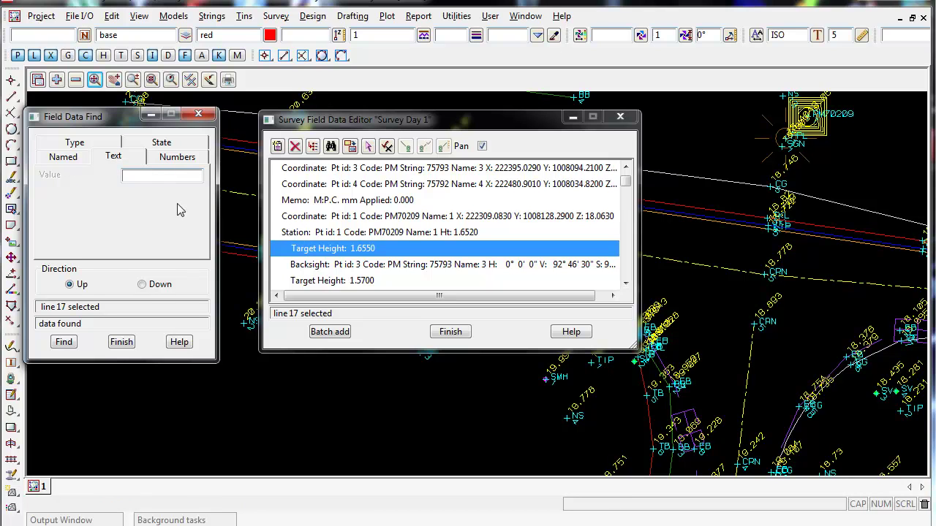
click(66, 159)
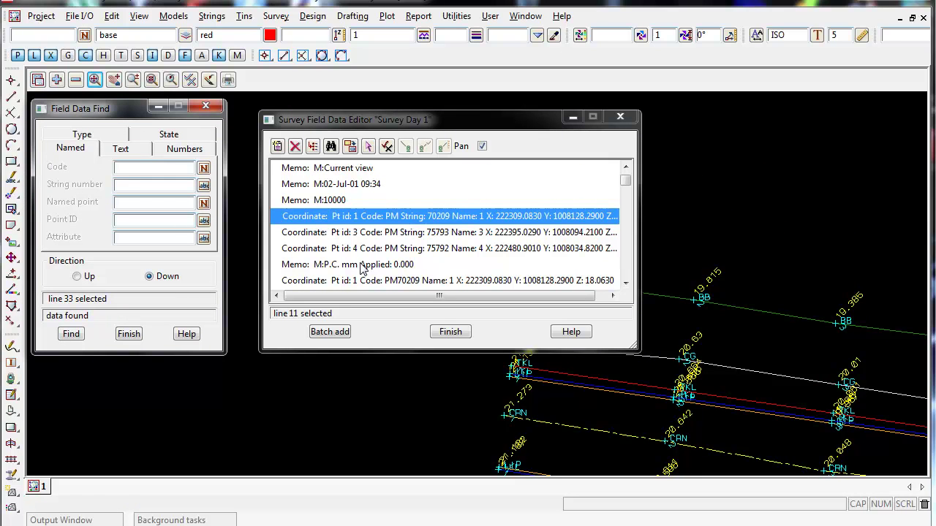
click(150, 220)
text(1010)
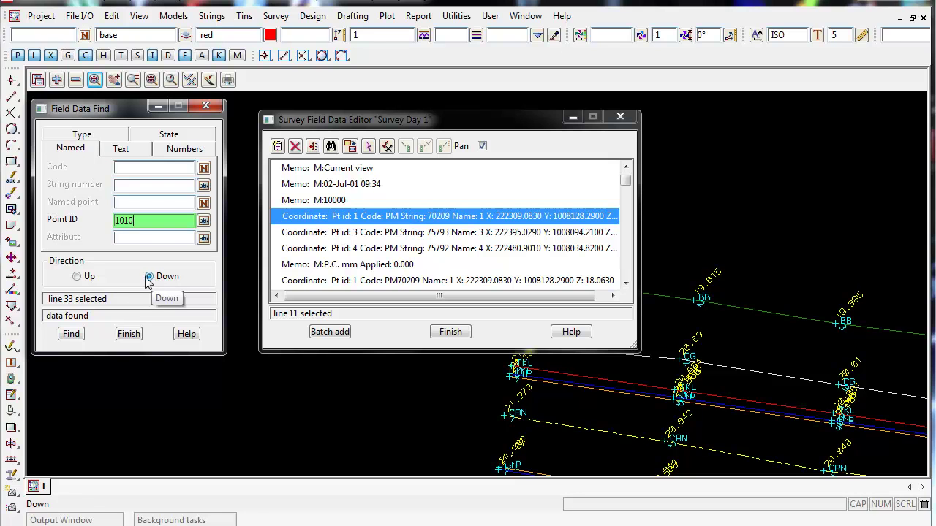
click(71, 334)
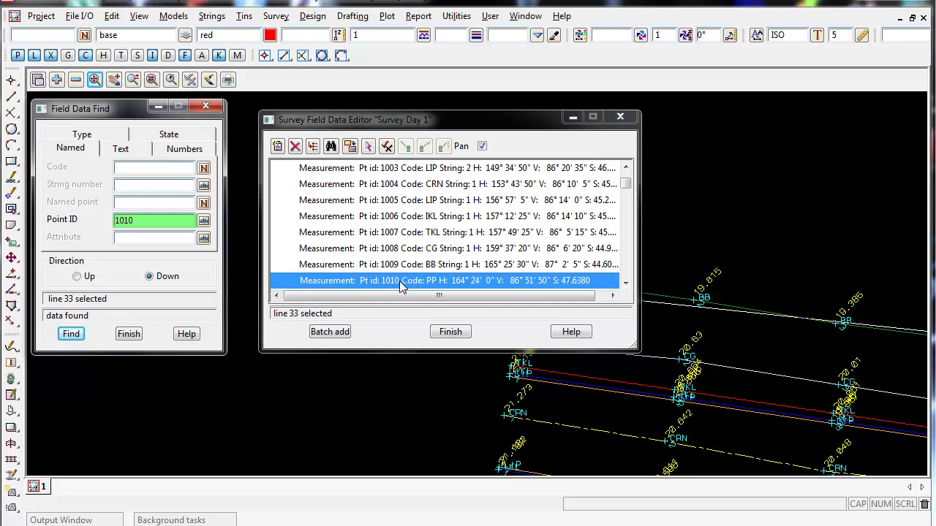
double_click(146, 220)
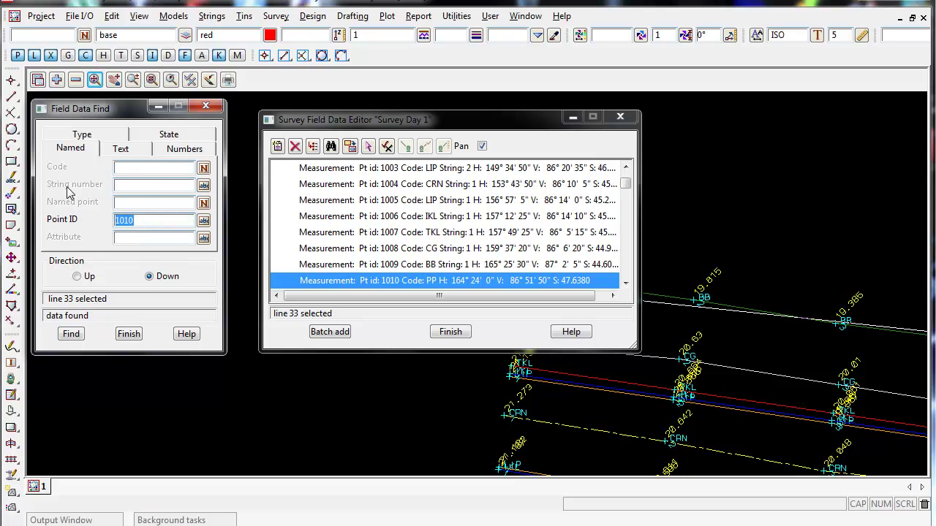
Search the field data for Check measurement records
click(81, 134)
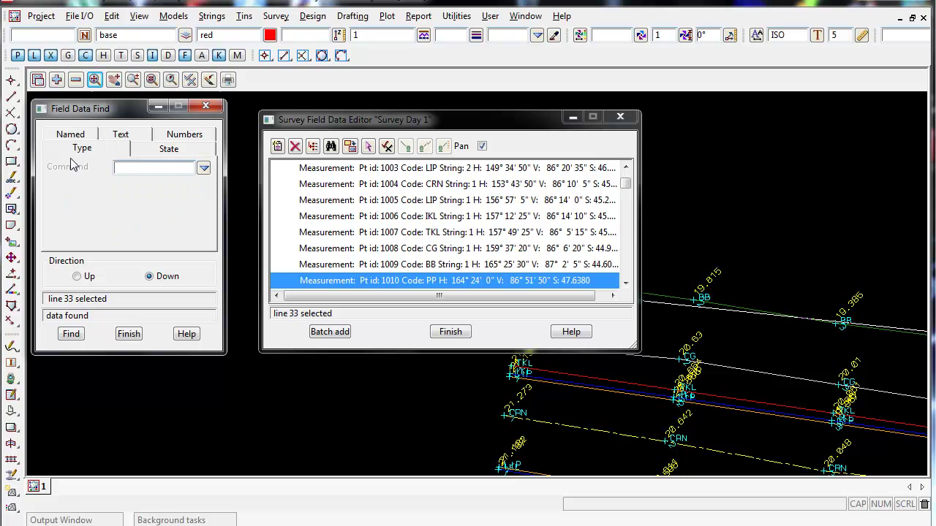
click(166, 169)
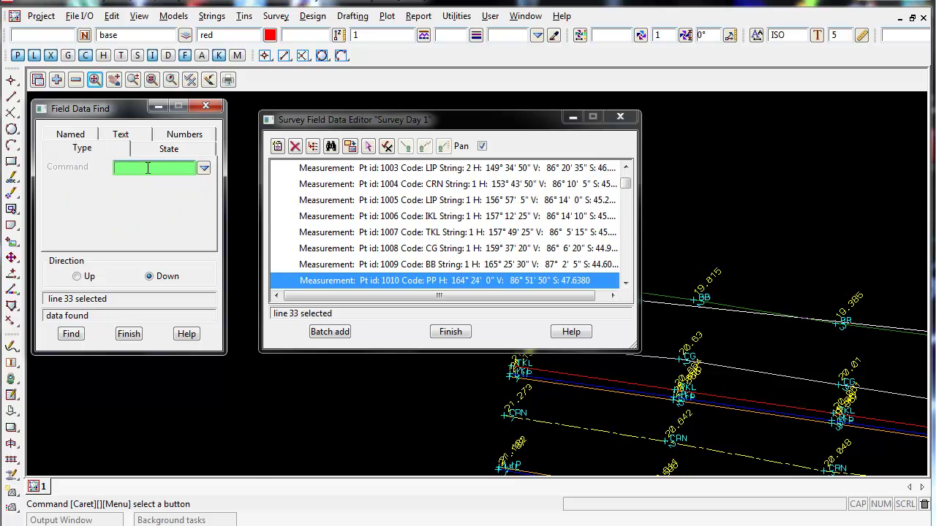
click(204, 168)
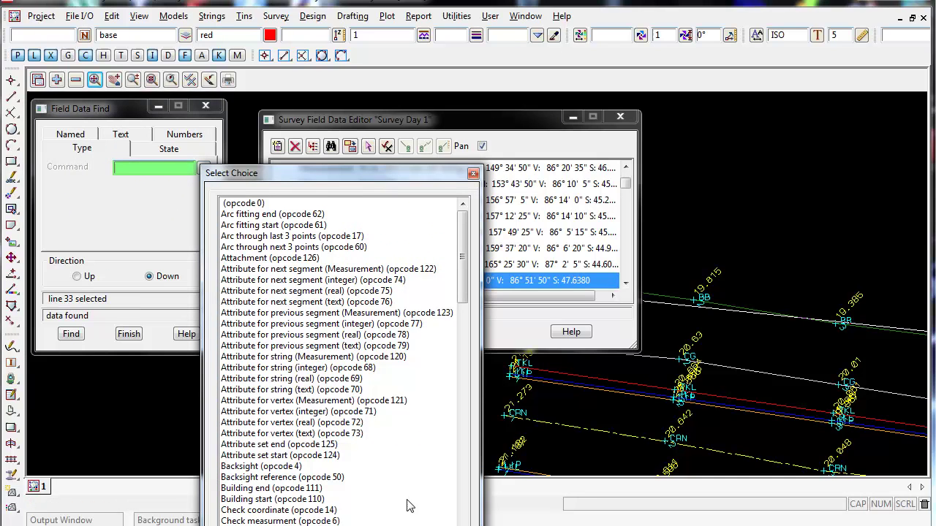
click(270, 521)
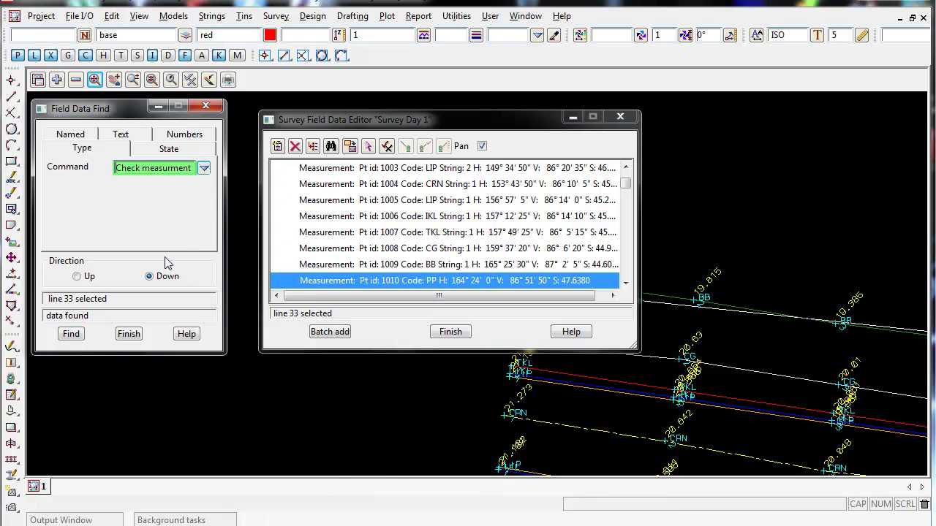
click(73, 334)
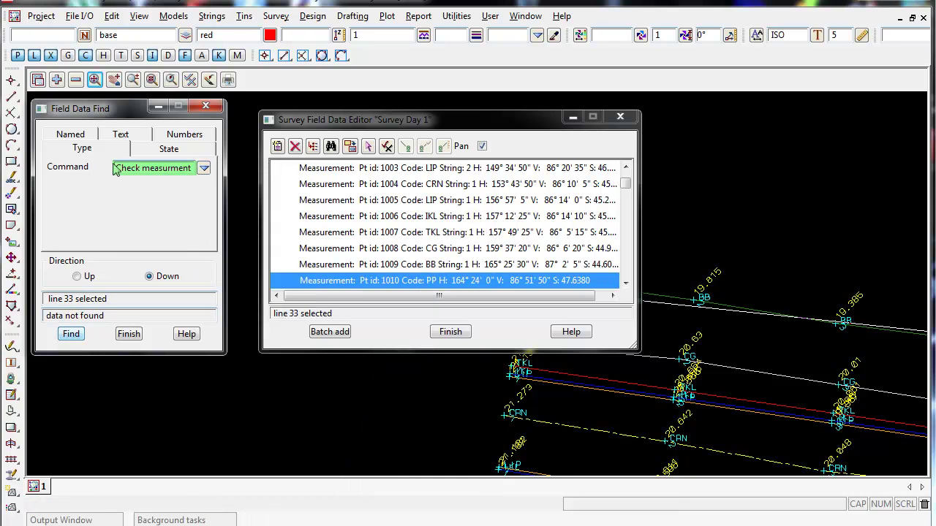
Change the Named tab's Point ID to 1020 and search for it
click(71, 135)
click(151, 218)
key(BackSpace)
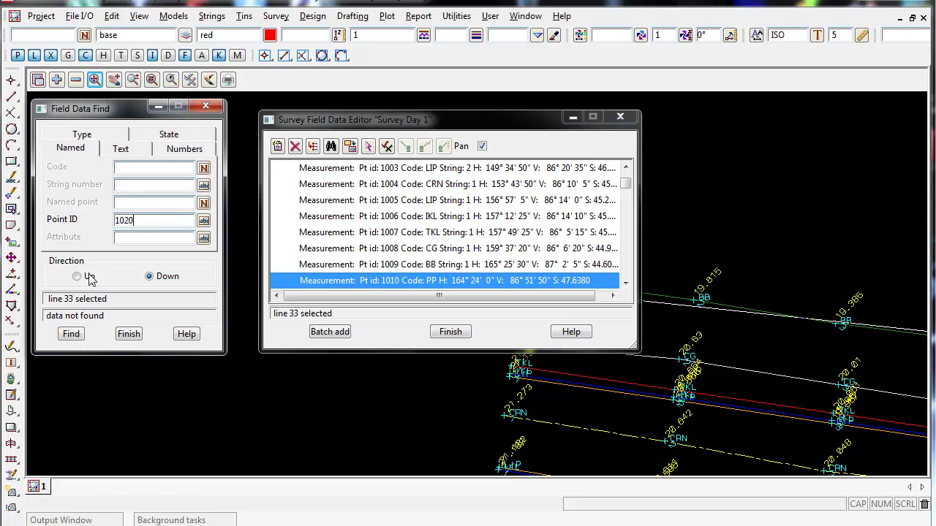
click(66, 335)
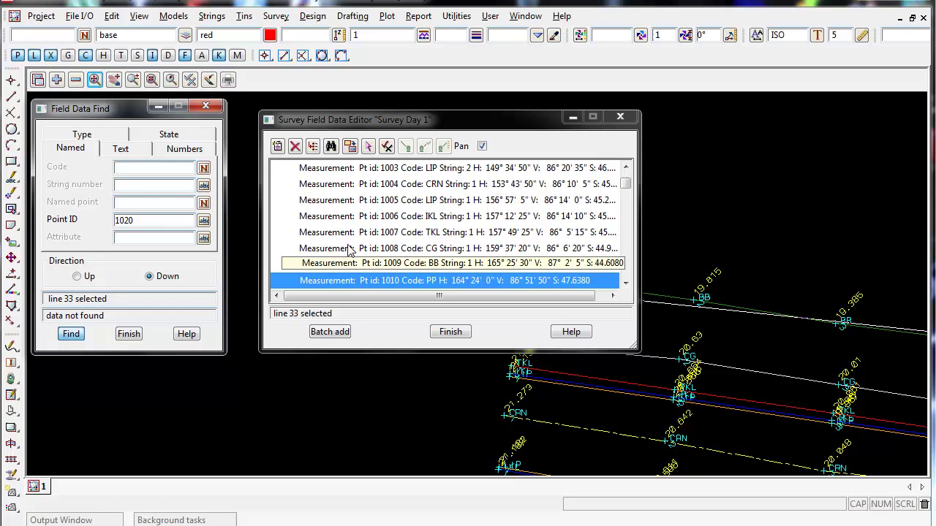
Clear the command entry and close the Field Data Find window
click(76, 135)
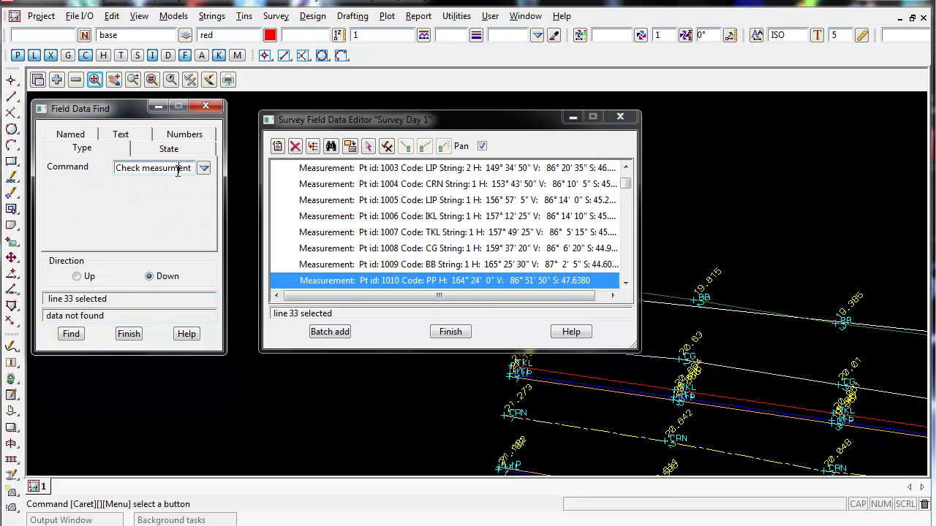
click(178, 168)
text((code 6))
key(ctrl+a)
key(BackSpace)
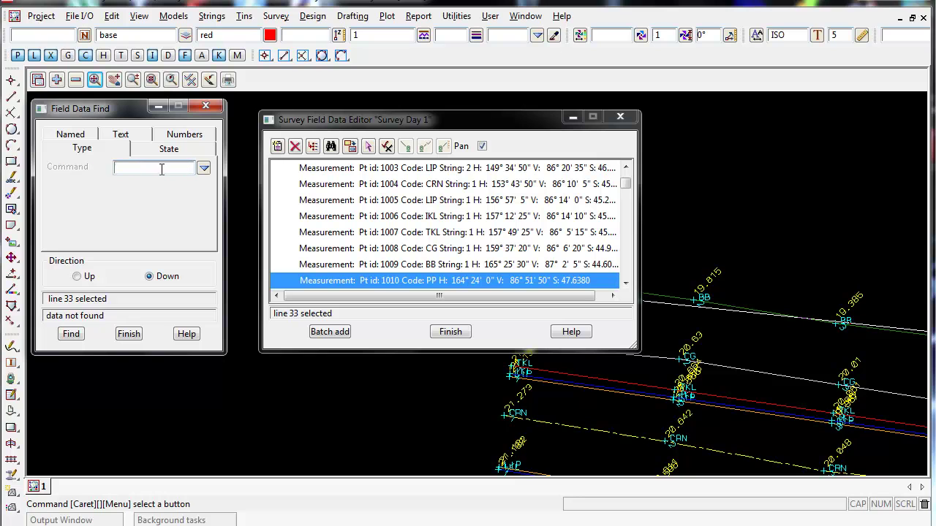
click(132, 334)
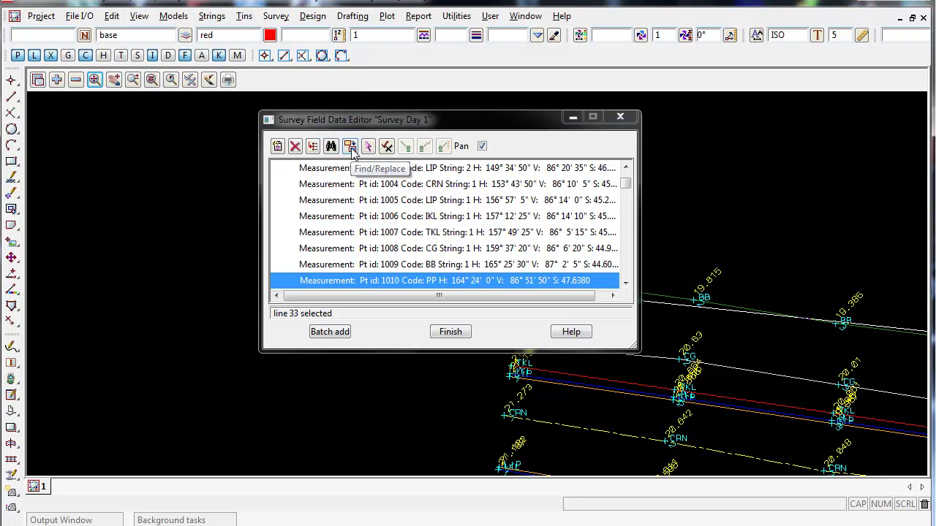
In the Field Data Find/Replace window, enter BC as the Old Code and BB as the New Code
click(350, 146)
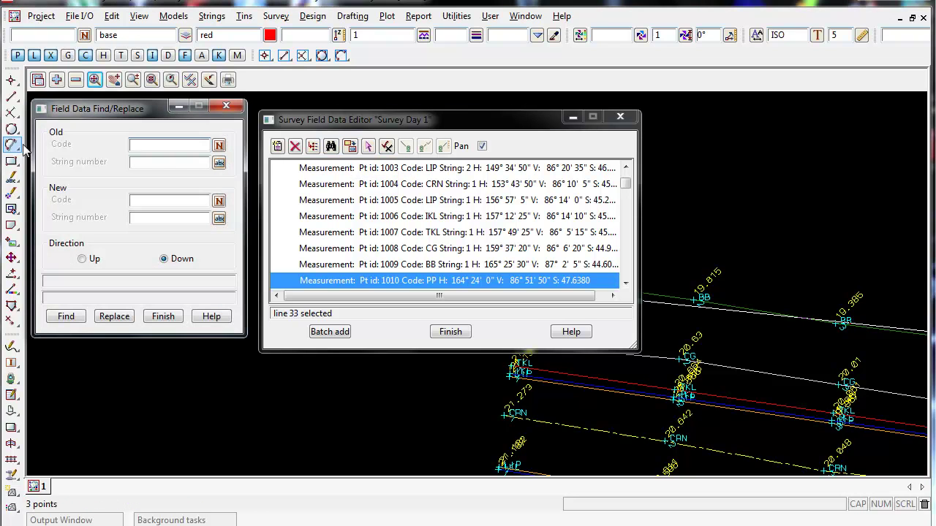
click(144, 146)
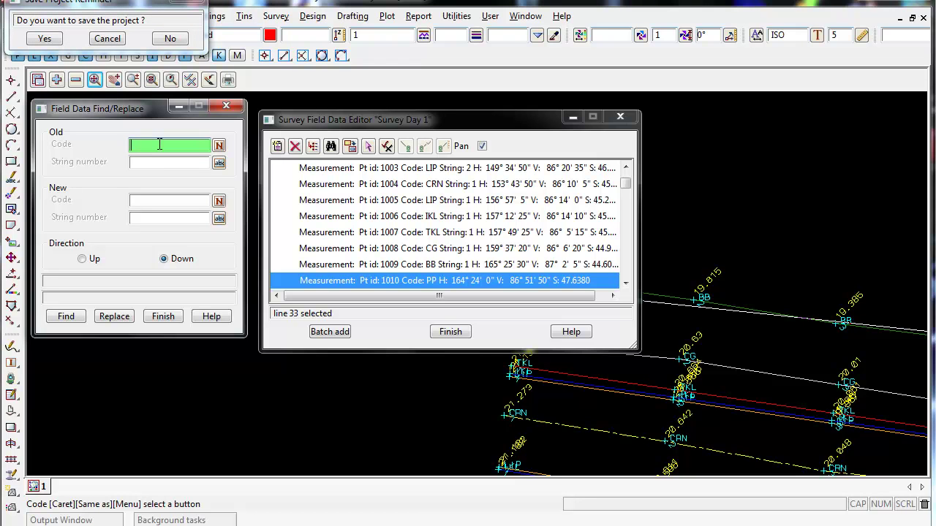
text(BC)
click(169, 202)
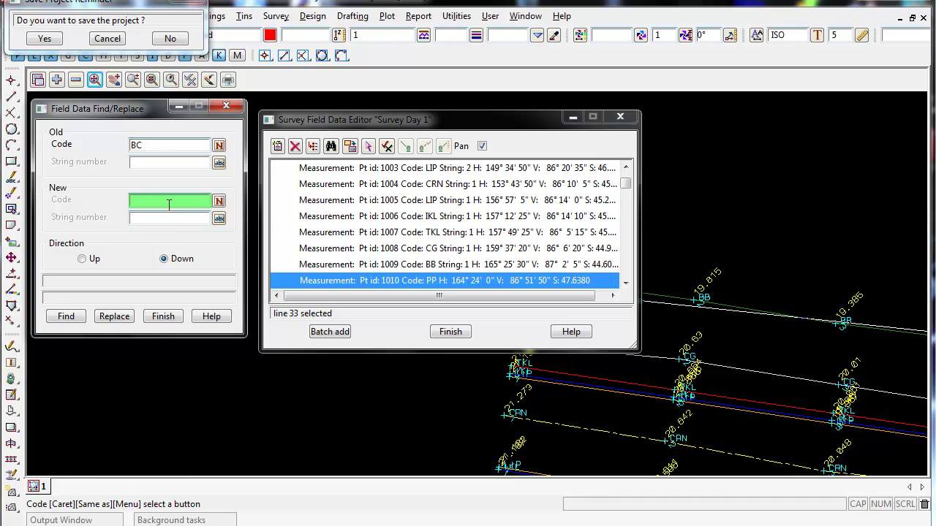
double_click(135, 145)
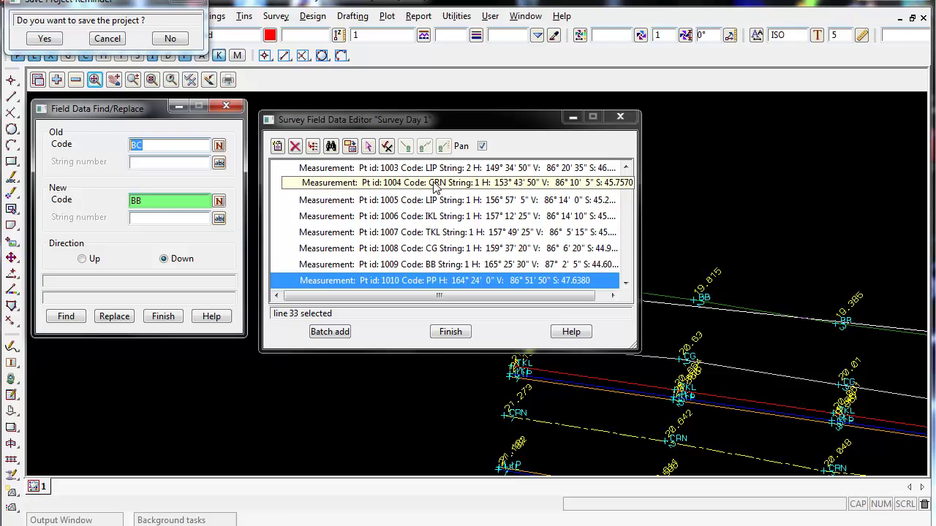
double_click(145, 203)
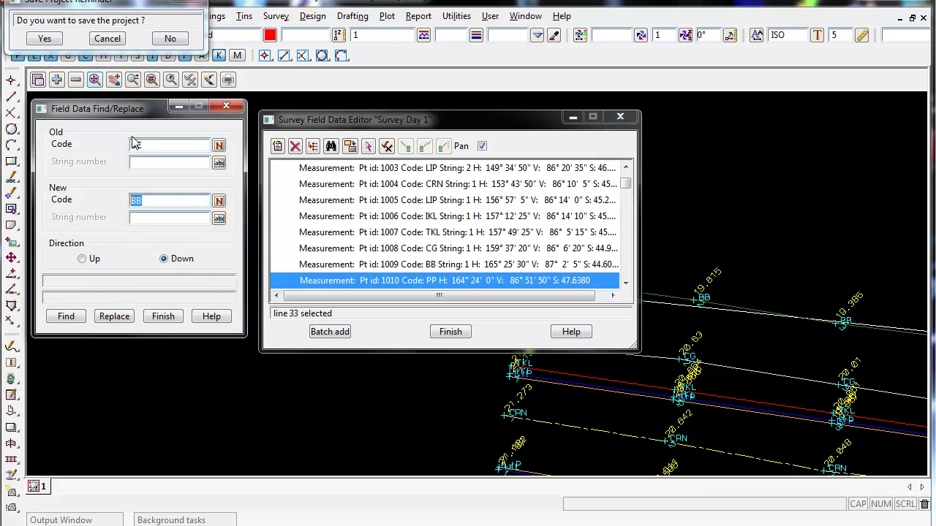
Close Find/Replace, move the editor aside, and pick NS point 1021 on the plan to find its record
click(163, 315)
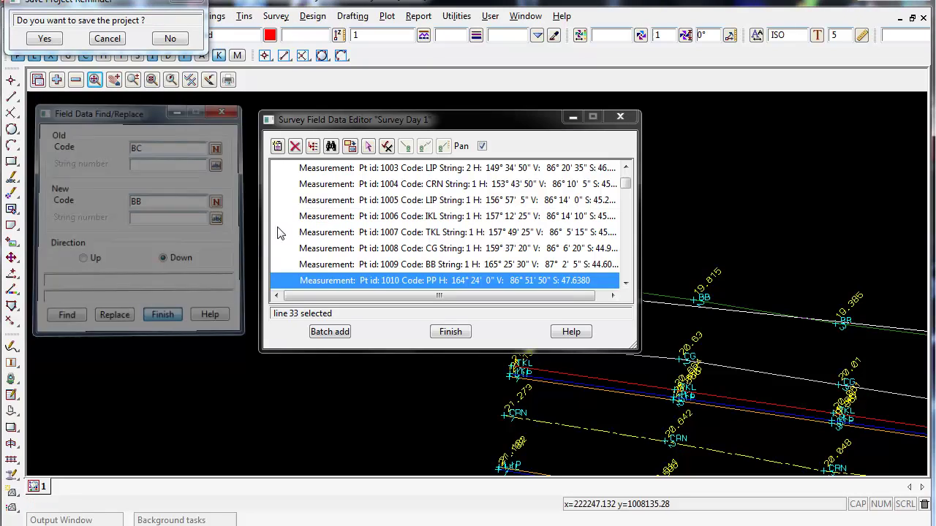
drag(378, 119, 285, 101)
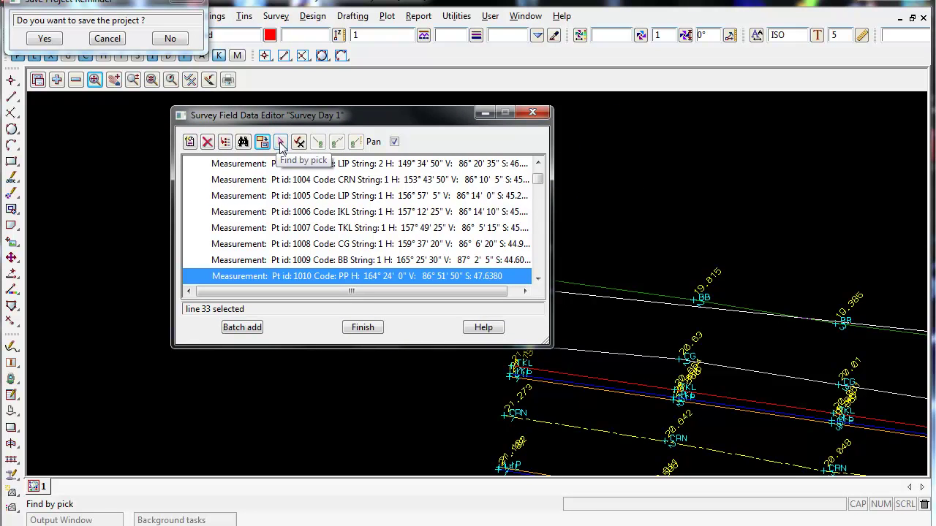
click(280, 144)
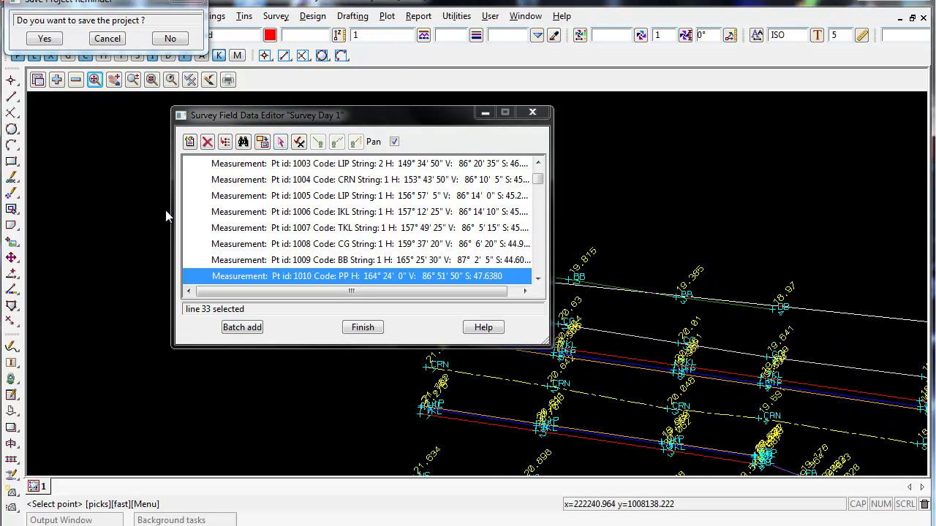
scroll(515, 429, up, 1)
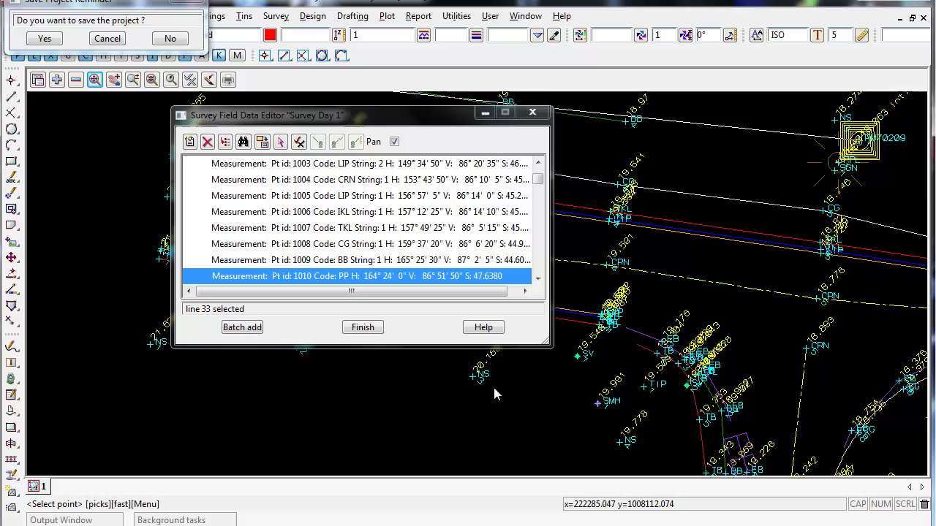
scroll(495, 395, up, 1)
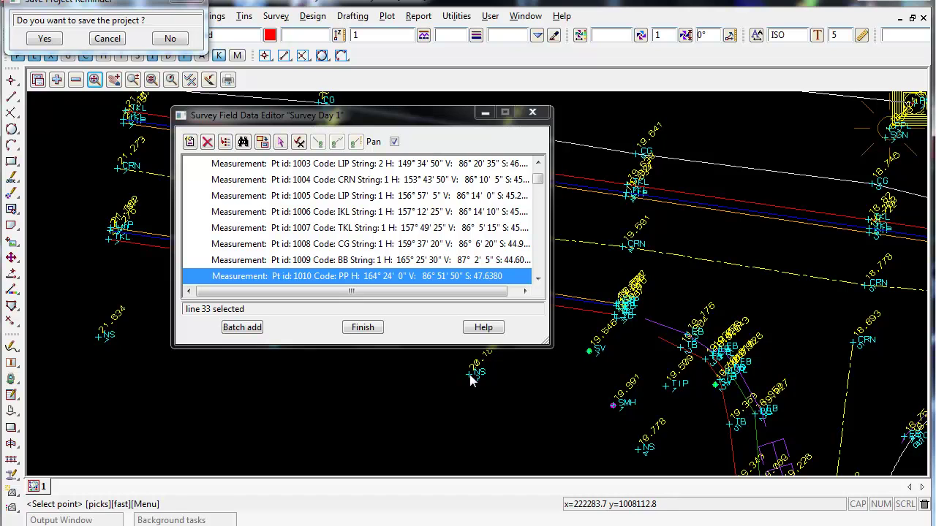
click(472, 376)
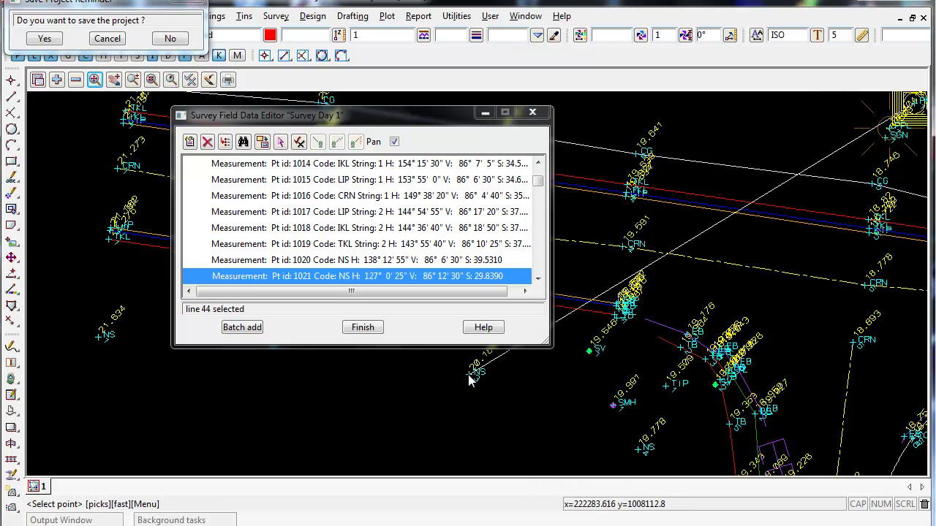
click(352, 278)
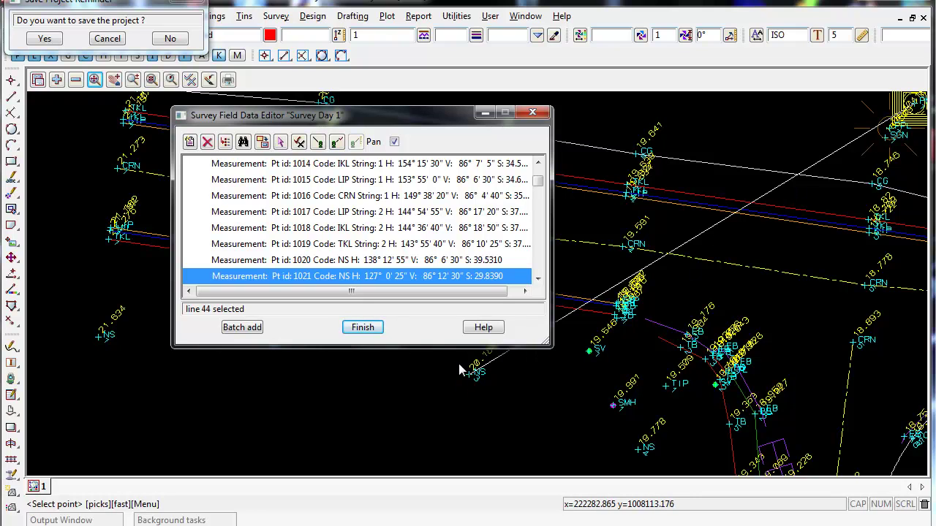
double_click(411, 282)
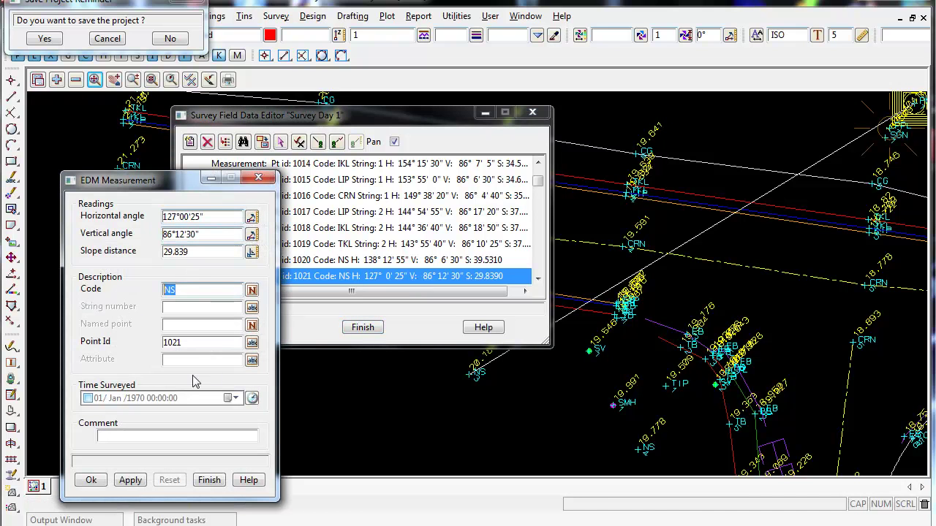
click(176, 342)
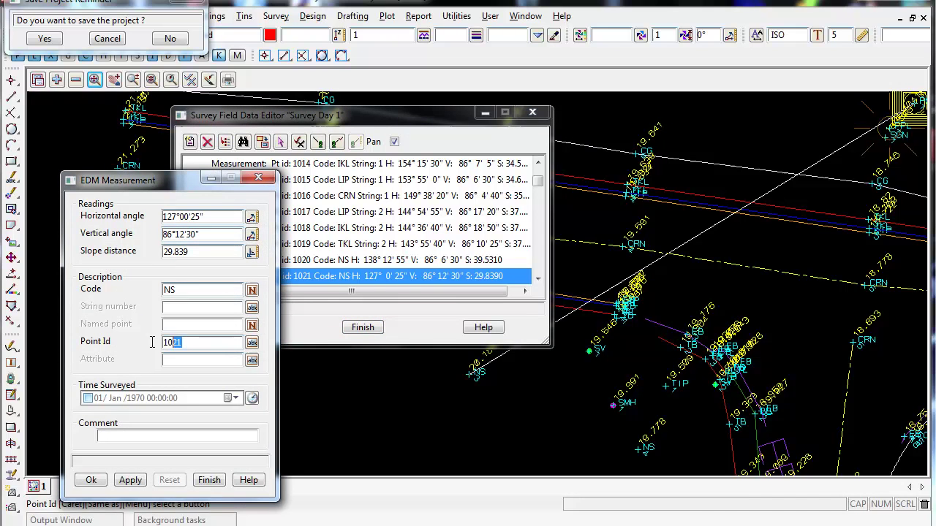
click(203, 217)
click(200, 251)
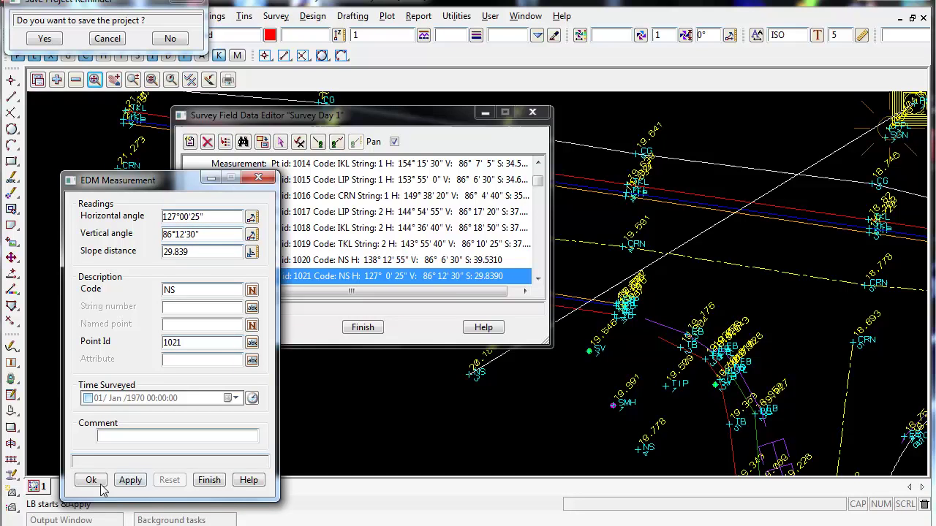
click(209, 479)
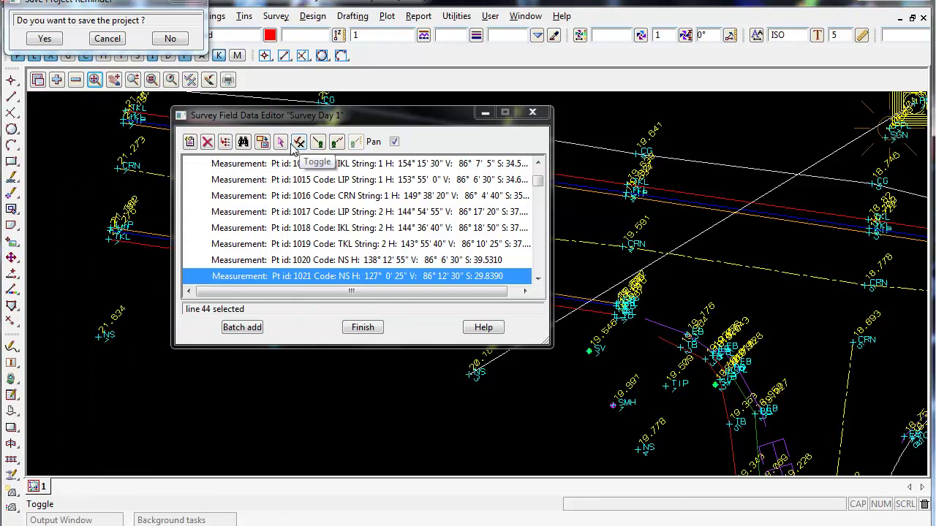
Select the point 1017 LIP row, then the point 1018 IKL String 2 row
click(299, 212)
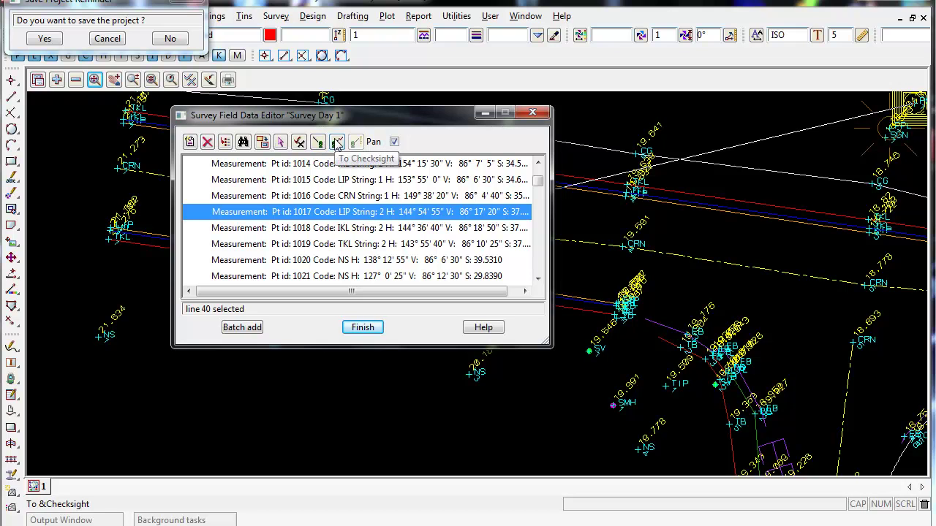
click(262, 228)
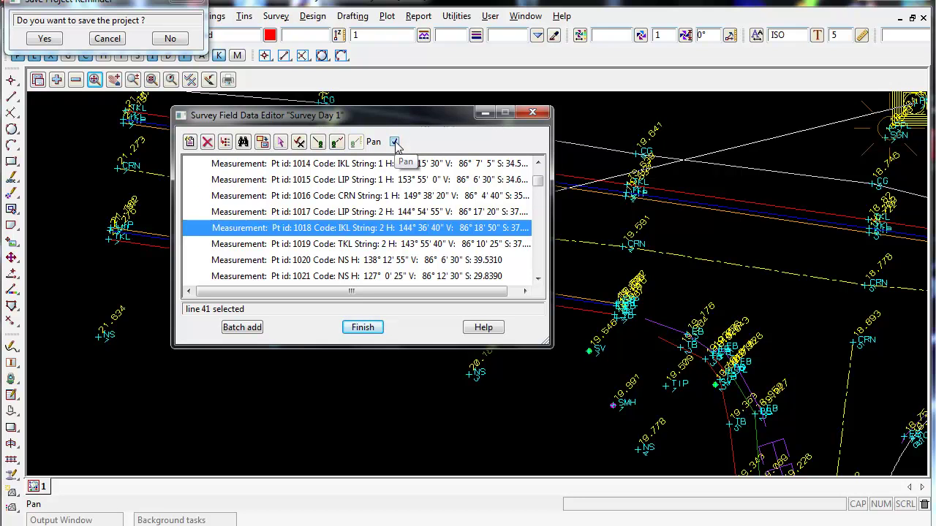
Scroll down the list and select point 1088, then point 1087 DWC, panning the plan to each
click(357, 179)
click(359, 227)
scroll(363, 223, down, 1)
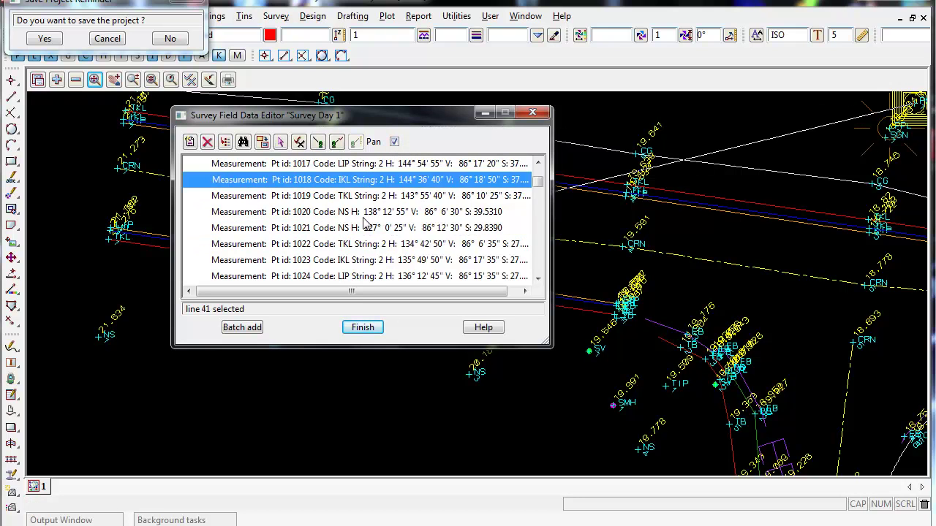
scroll(363, 223, down, 15)
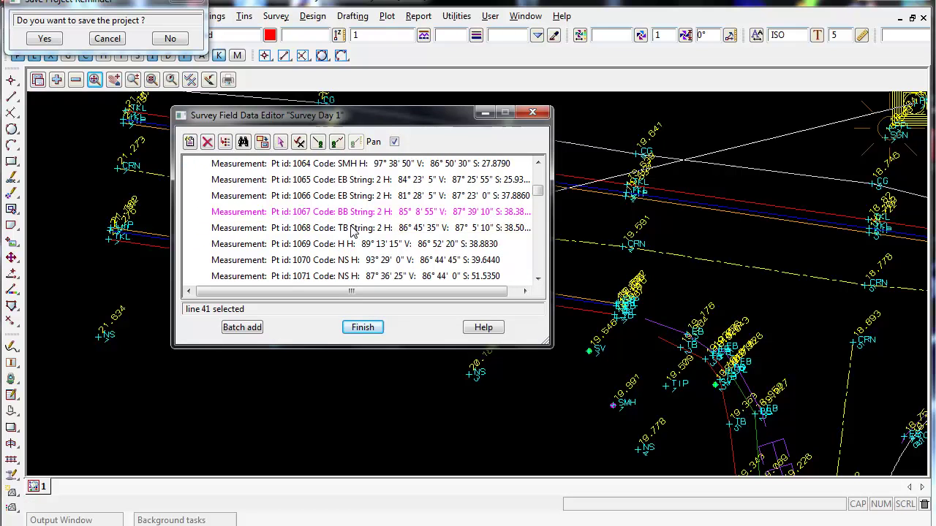
scroll(351, 231, down, 7)
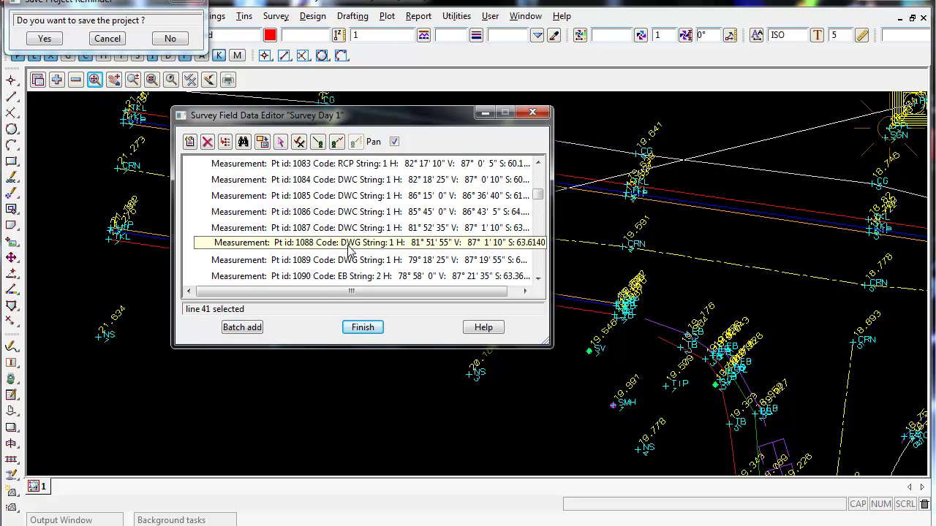
click(352, 246)
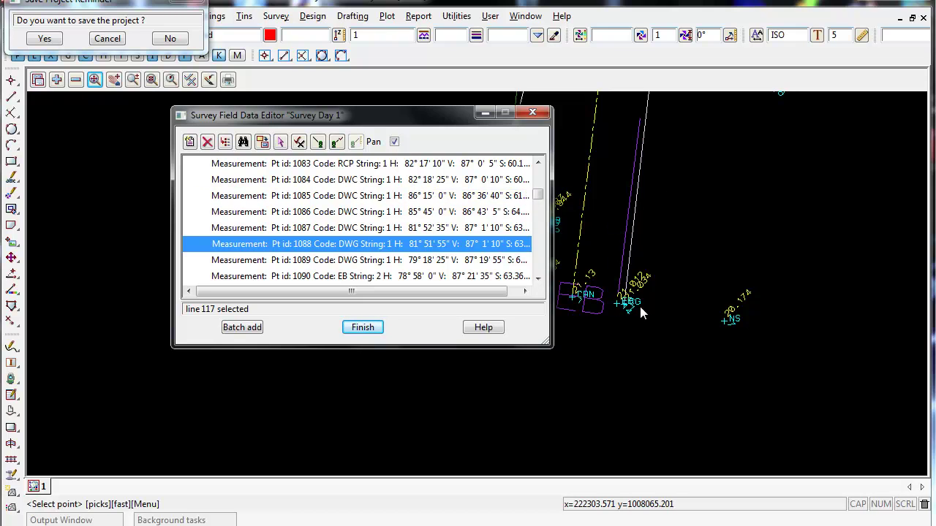
click(358, 230)
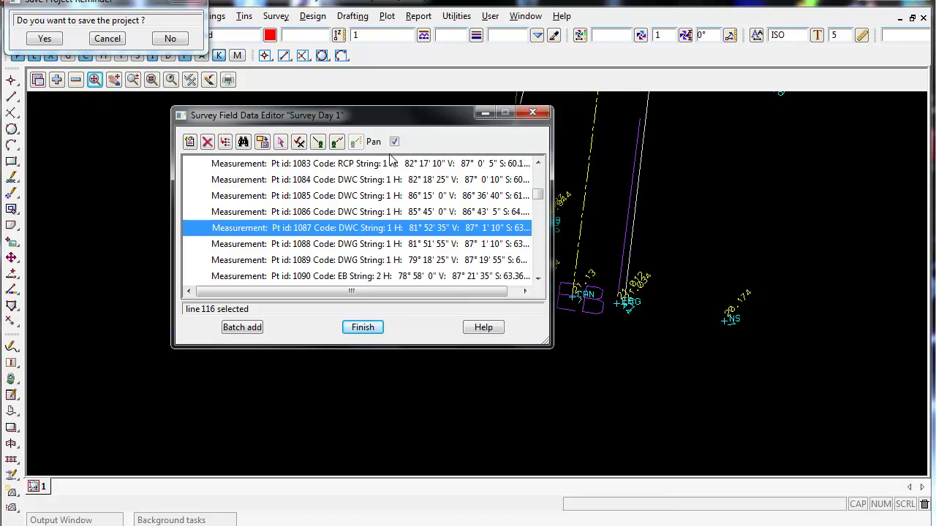